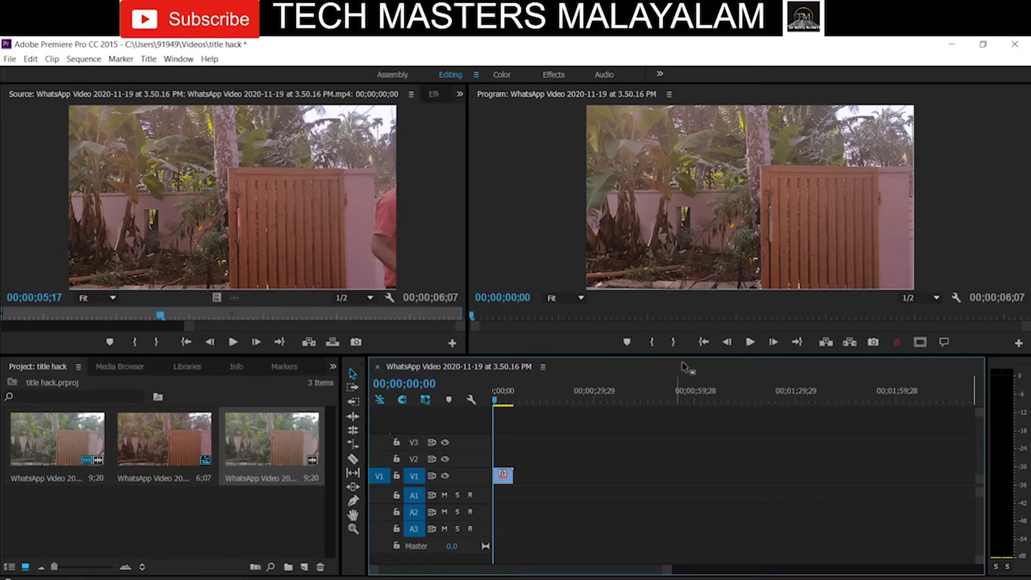
{"action": "right_click", "coordinate": [659, 222]}
{"action": "left_click", "coordinate": [614, 217]}
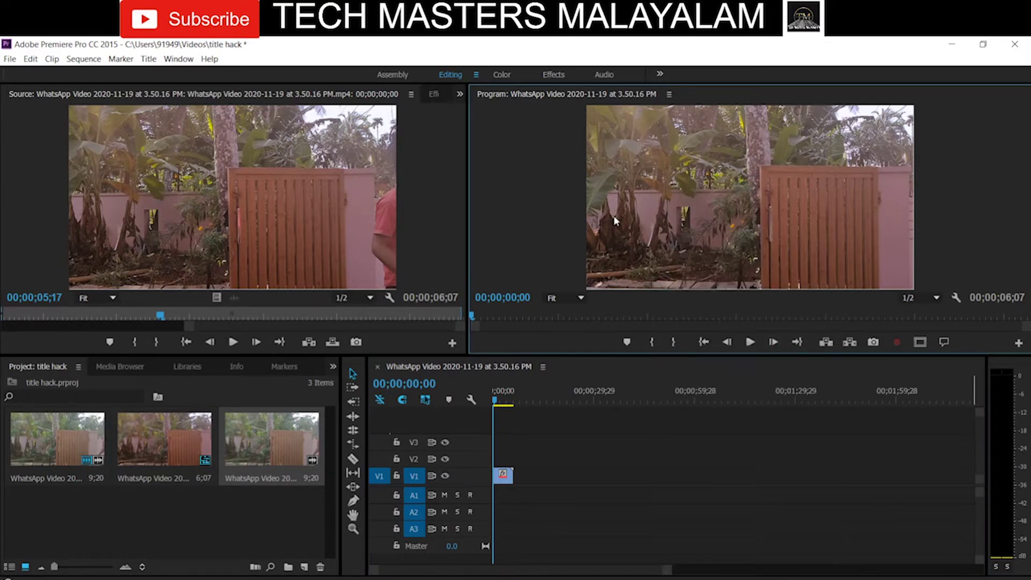
{"action": "key", "text": "grave"}
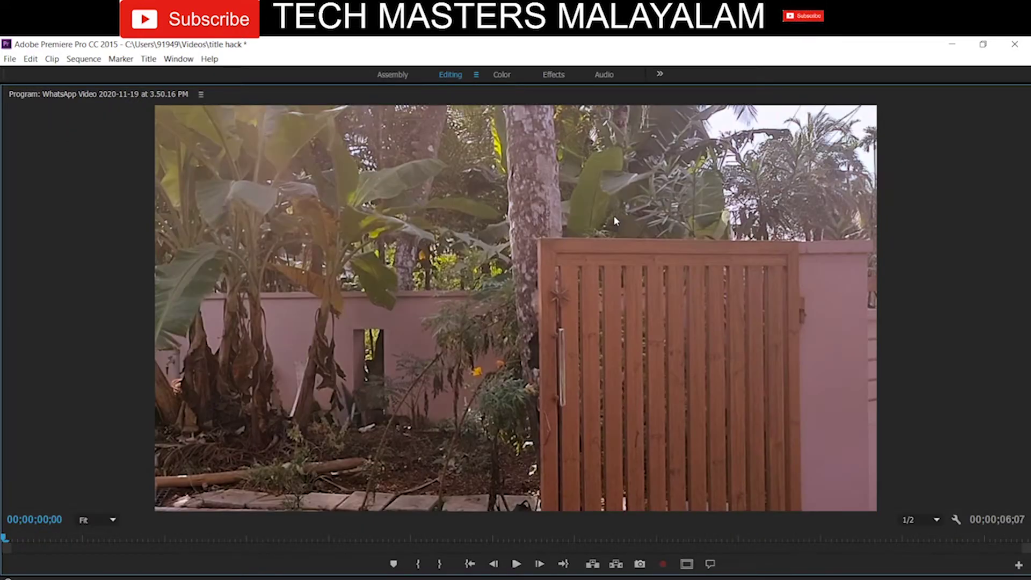
{"action": "key", "text": "space"}
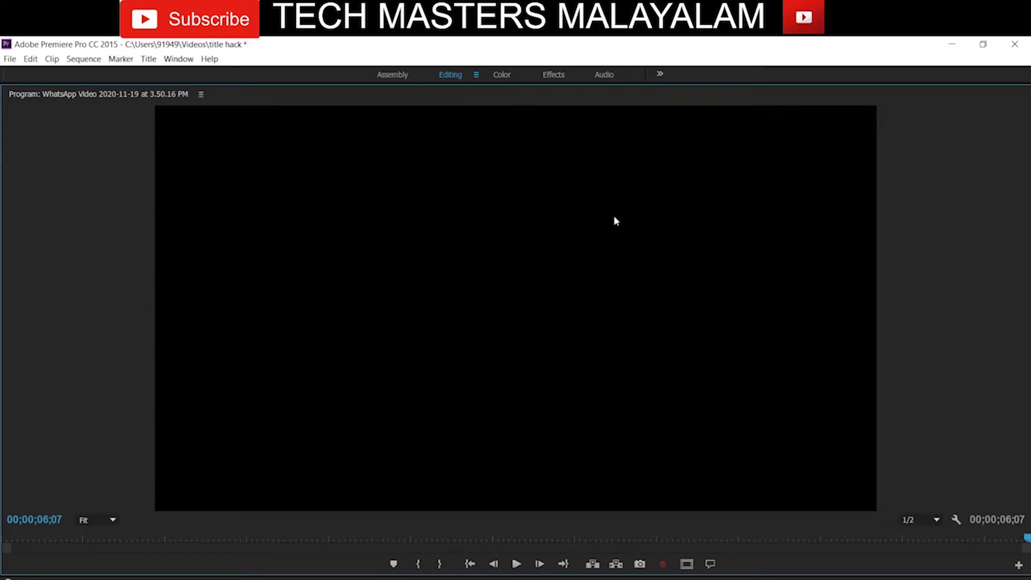
{"action": "key", "text": "grave"}
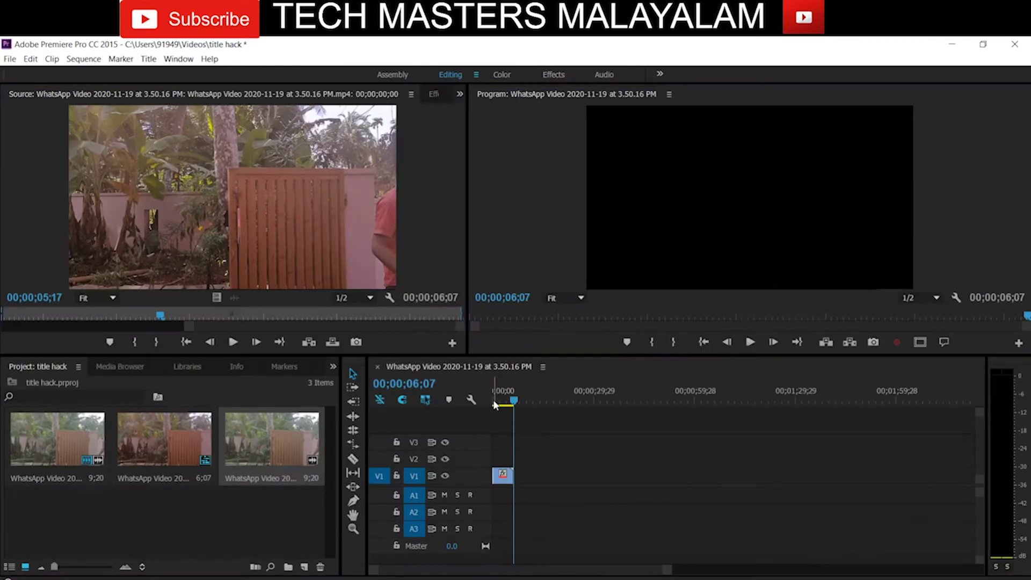
{"action": "left_click", "coordinate": [494, 402]}
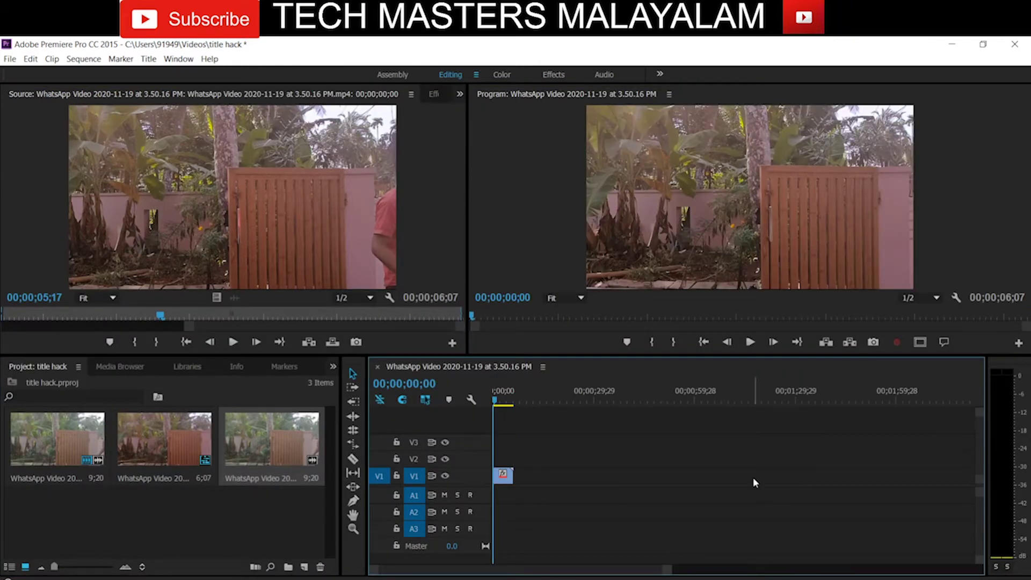
{"action": "key", "text": "space"}
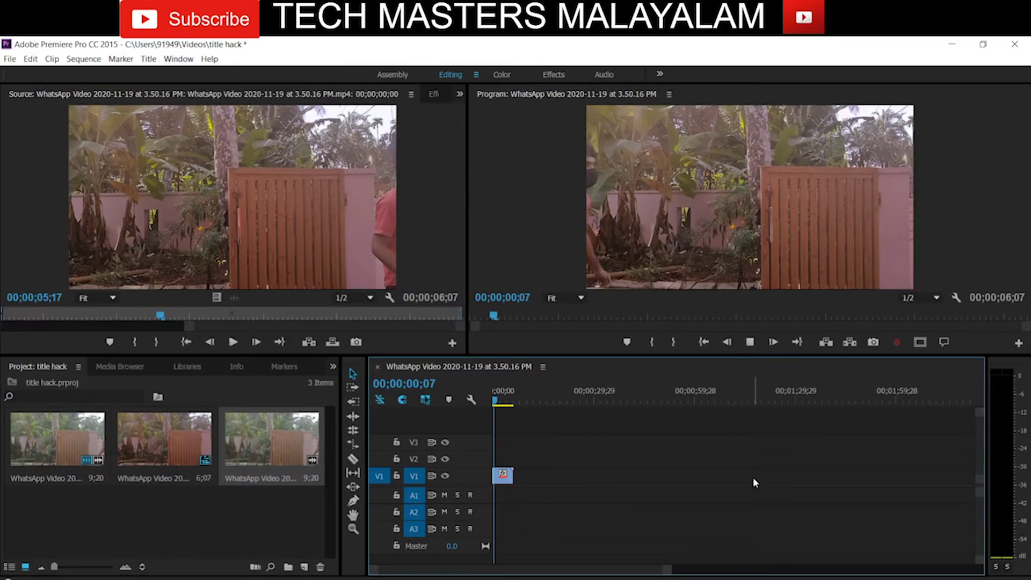
{"action": "key", "text": "space"}
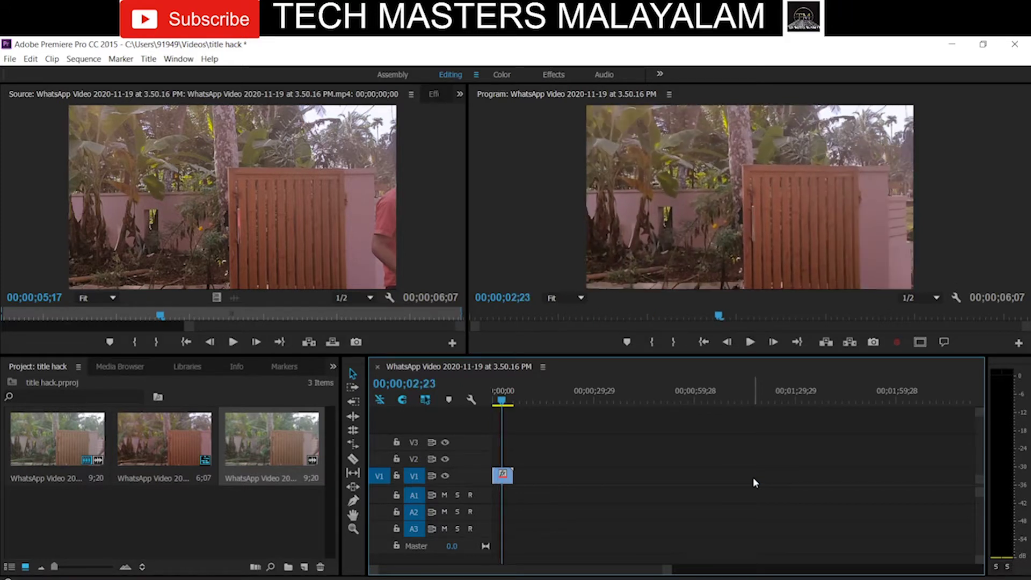
{"action": "key", "text": "space"}
{"action": "left_click_drag", "start_coordinate": [495, 402], "coordinate": [475, 400]}
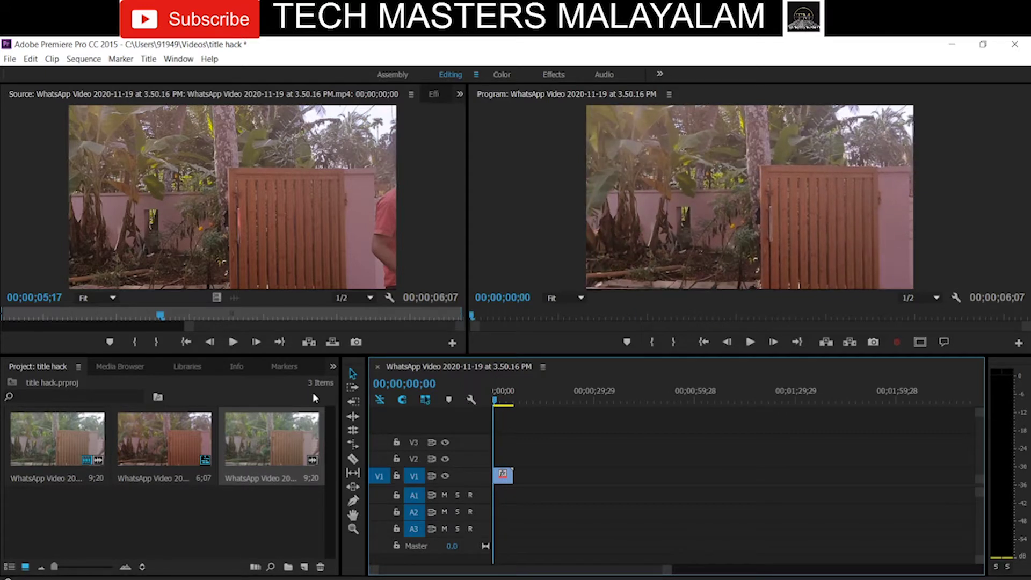
{"action": "left_click", "coordinate": [333, 366]}
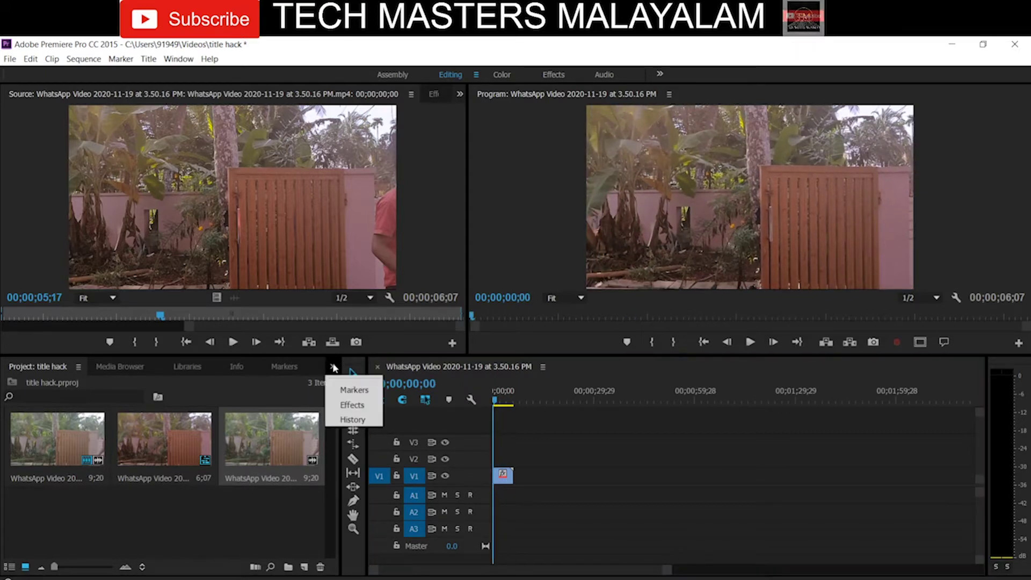
{"action": "left_click", "coordinate": [356, 404]}
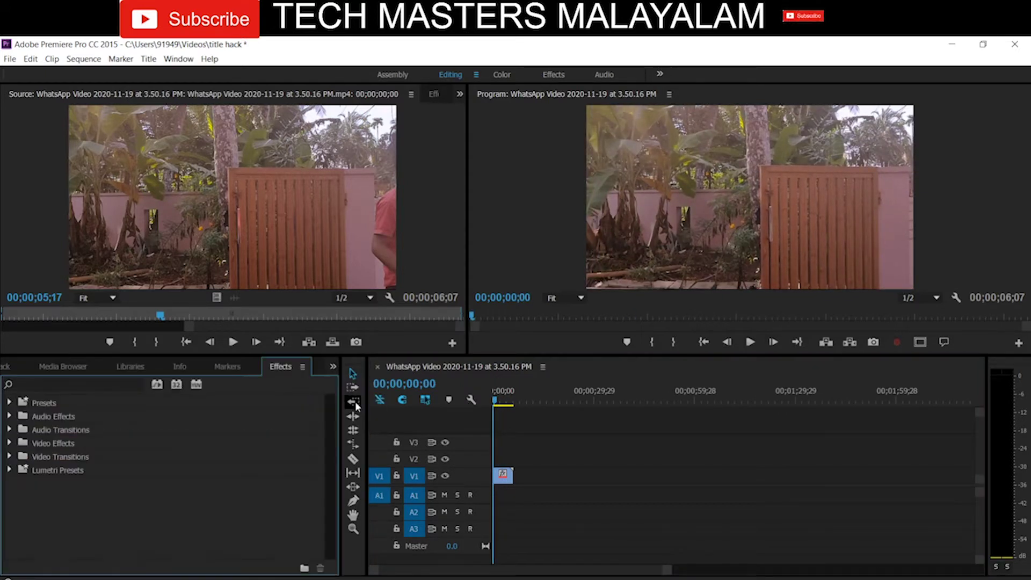
{"action": "left_click", "coordinate": [116, 384]}
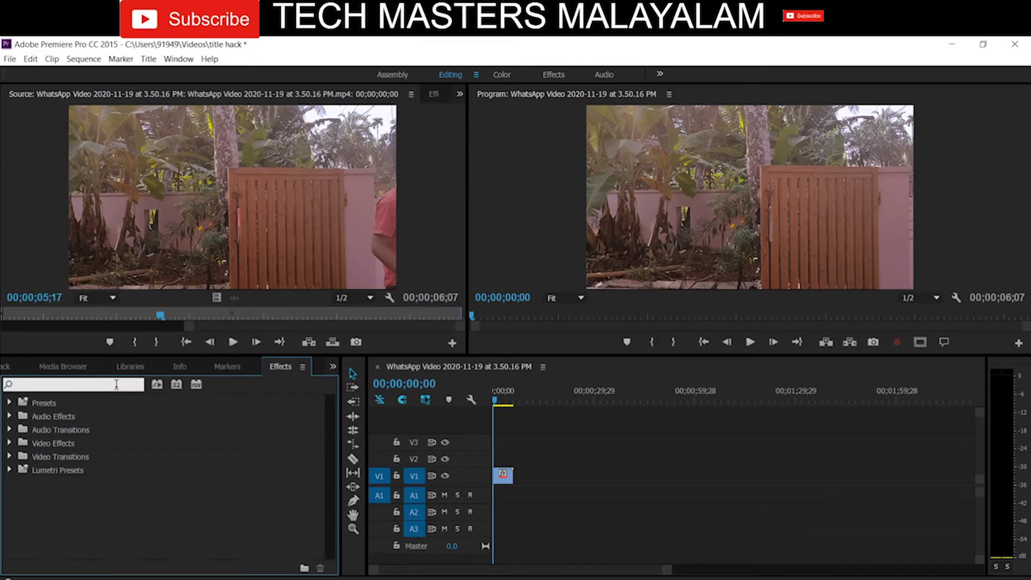
{"action": "left_click", "coordinate": [7, 366]}
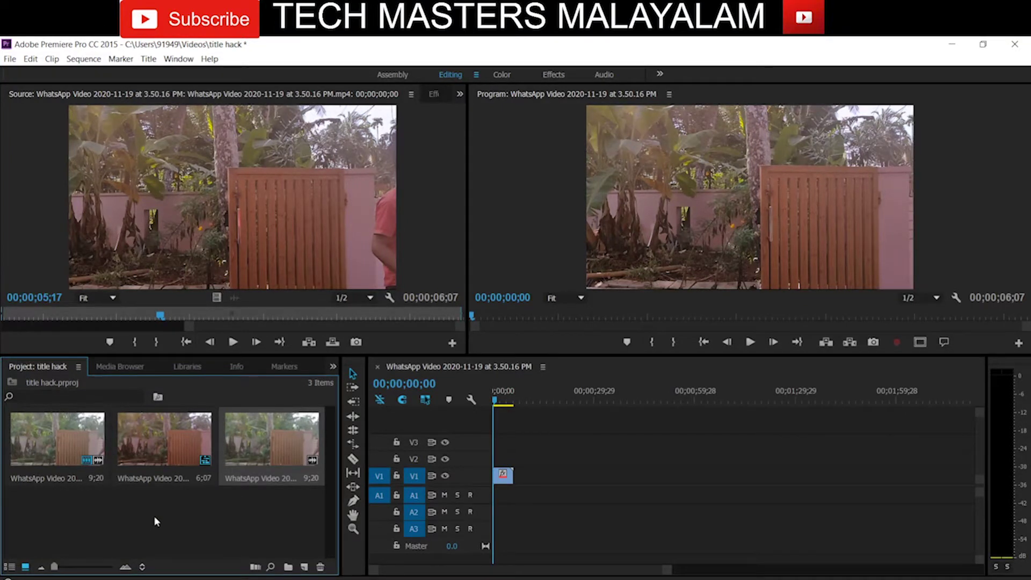
- Create a new 1280×720 title item from the Project panel named 'title abh'
{"action": "right_click", "coordinate": [155, 518]}
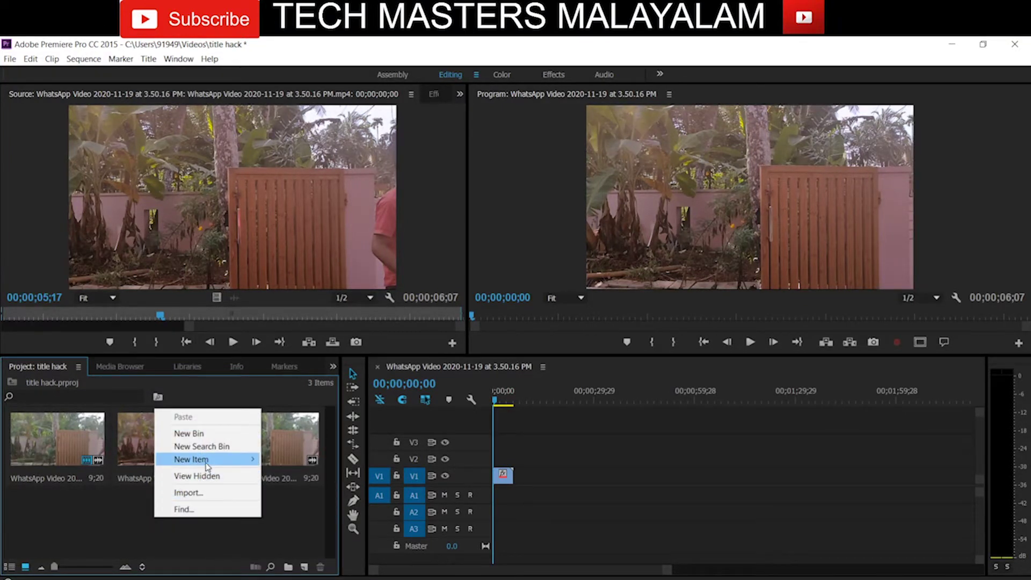
{"action": "mouse_move", "coordinate": [207, 463]}
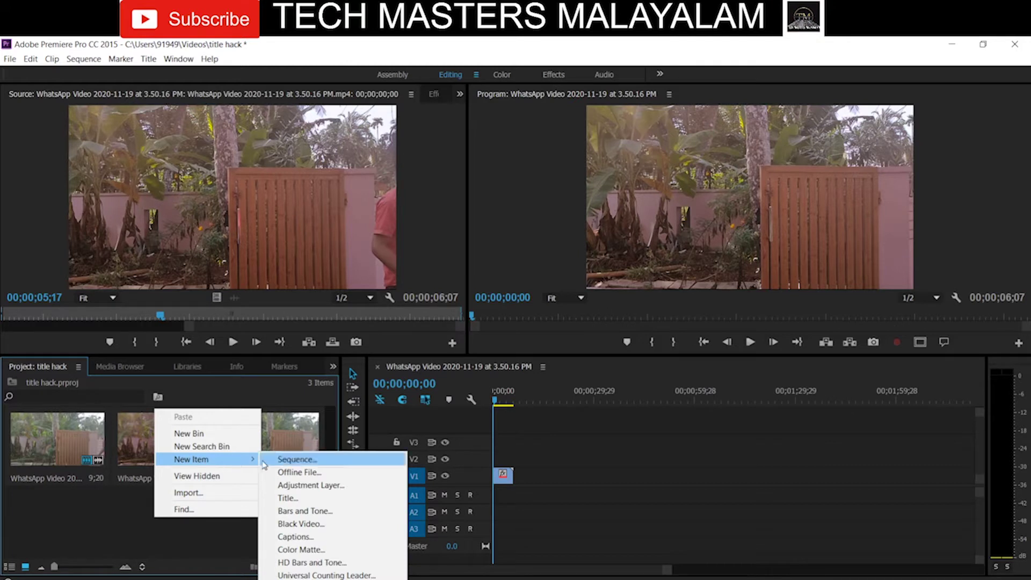
{"action": "left_click", "coordinate": [311, 499]}
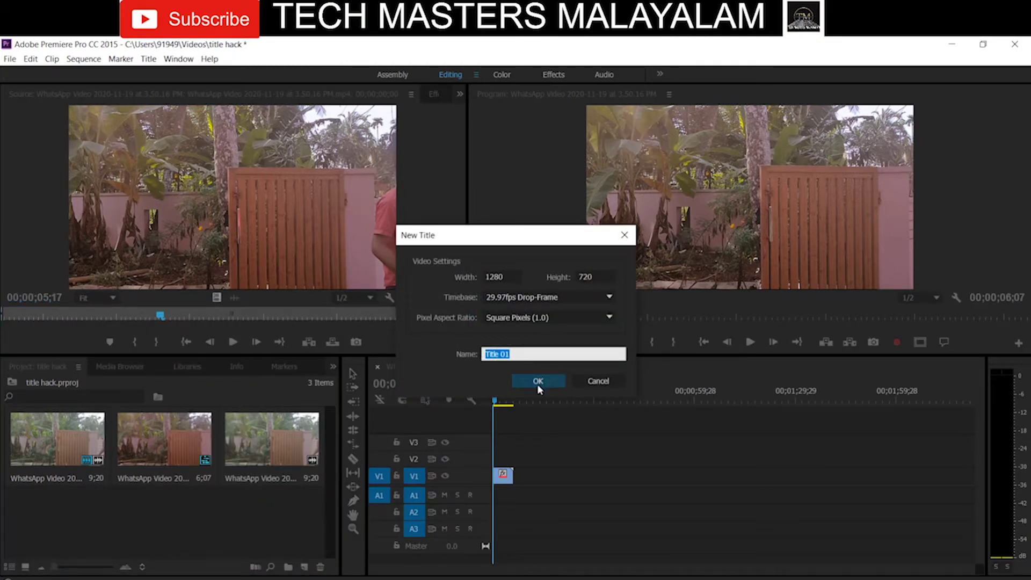
{"action": "key", "text": "BackSpace"}
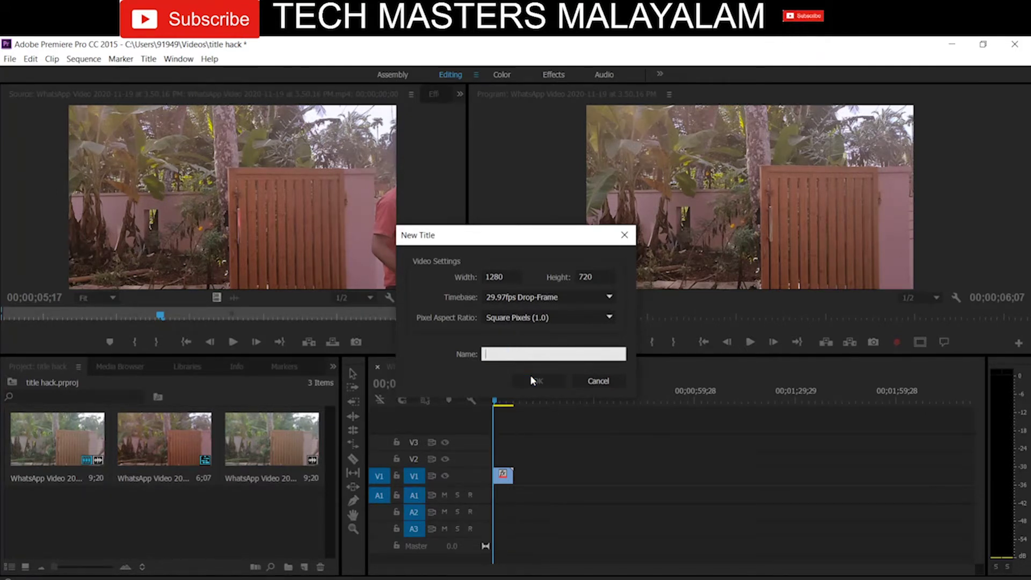
{"action": "type", "text": "title"}
{"action": "type", "text": " anm"}
{"action": "key", "text": "BackSpace"}
{"action": "key", "text": "BackSpace"}
{"action": "type", "text": "bh"}
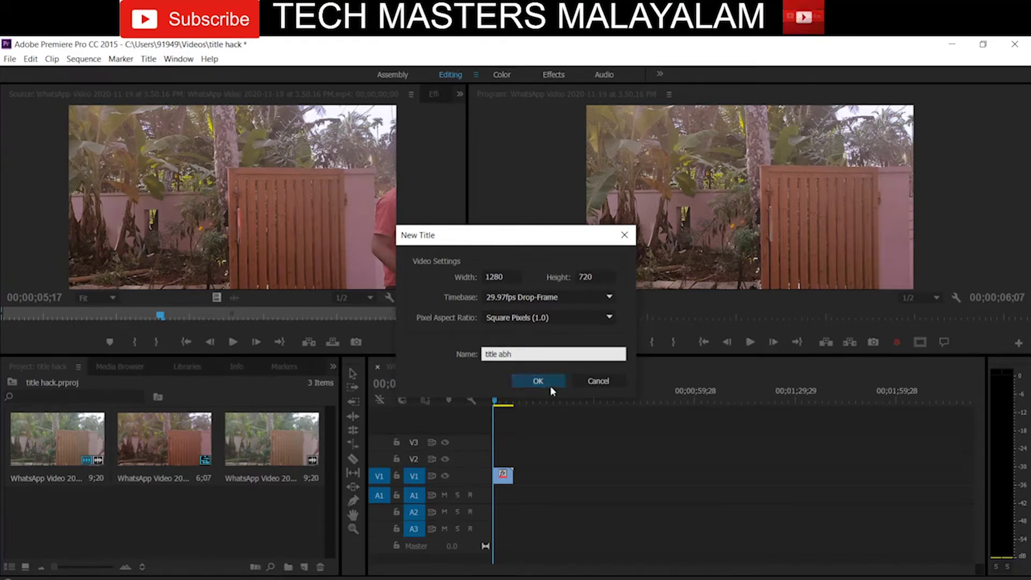
{"action": "left_click", "coordinate": [557, 380]}
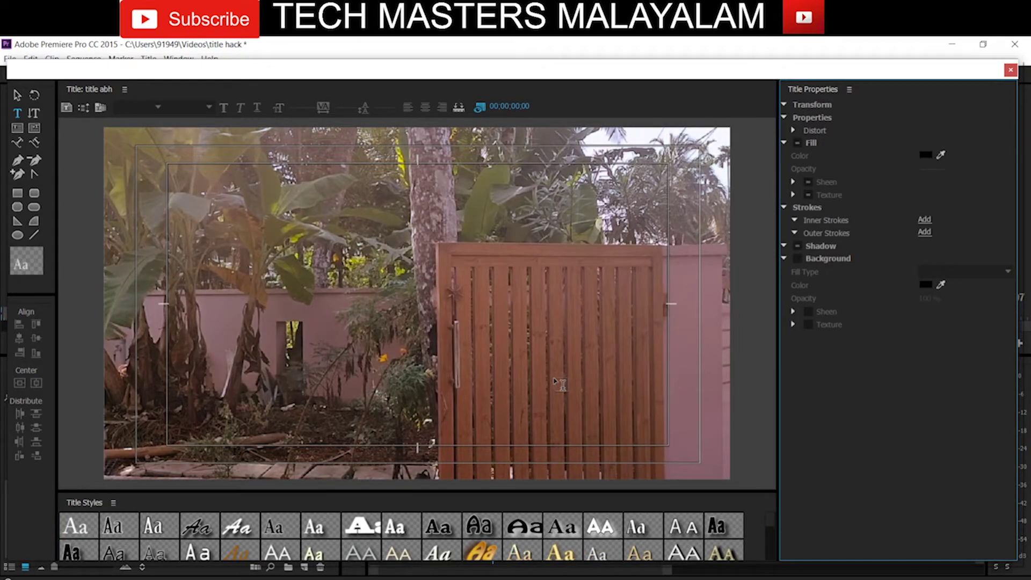
{"action": "left_click", "coordinate": [20, 110]}
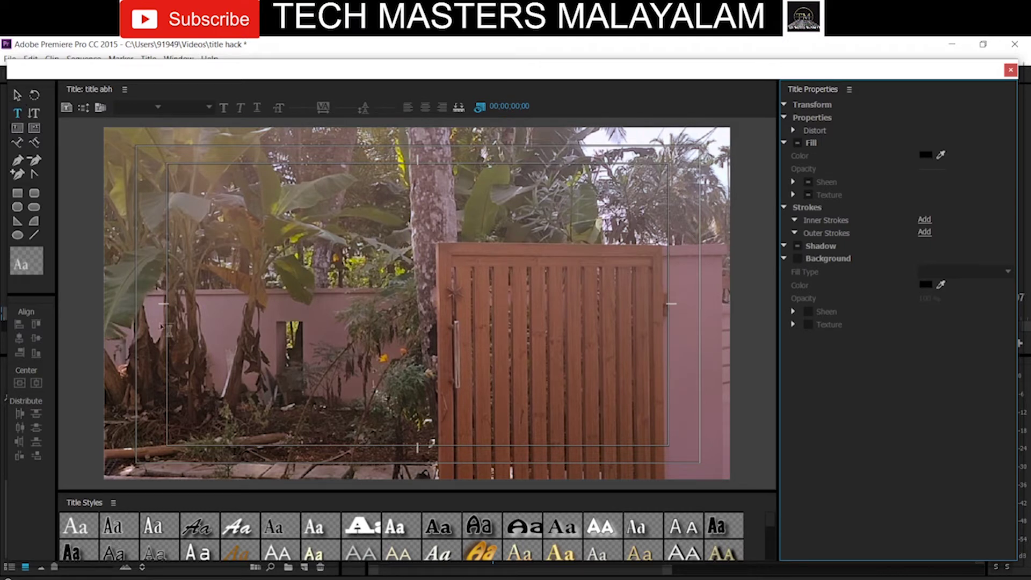
{"action": "left_click", "coordinate": [164, 298]}
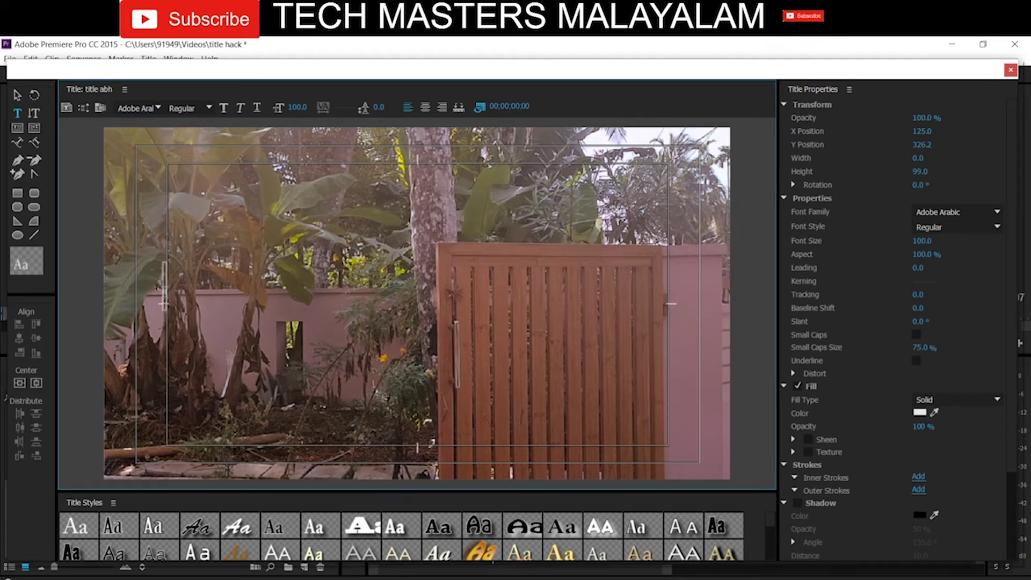
{"action": "type", "text": "ABHIN"}
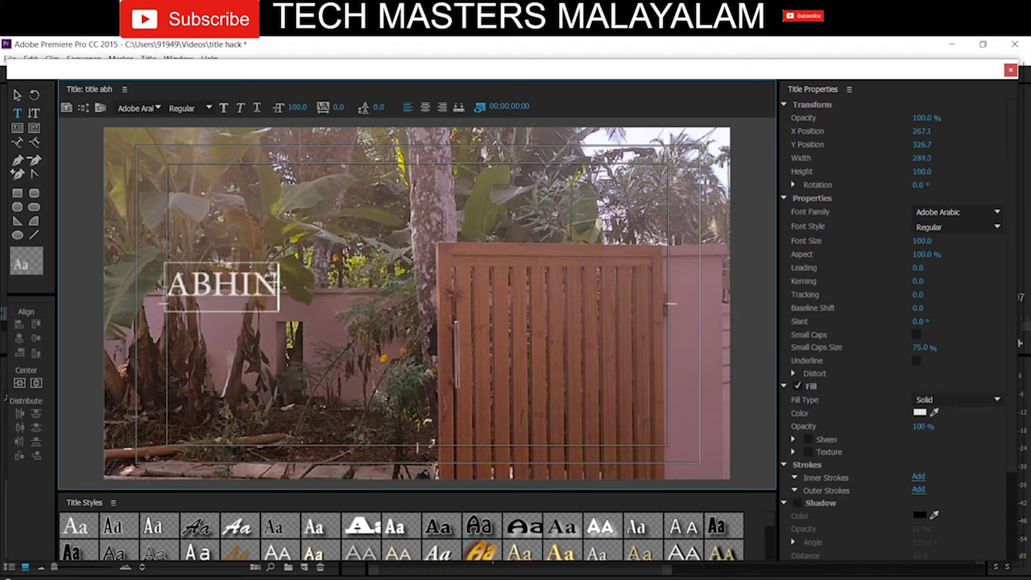
{"action": "type", "text": "AV"}
{"action": "key", "text": "BackSpace"}
{"action": "key", "text": "BackSpace"}
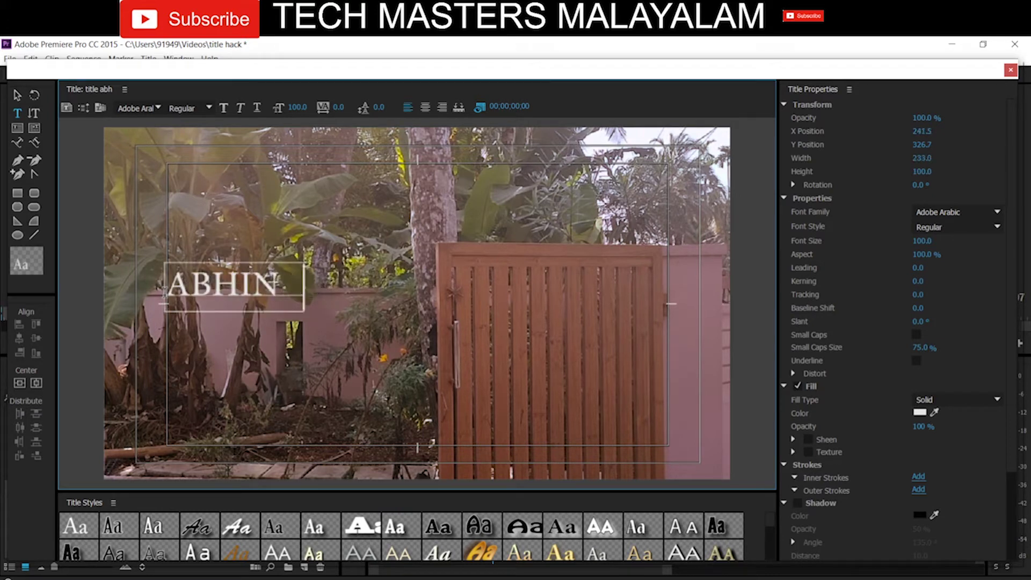
{"action": "key", "text": "BackSpace"}
{"action": "key", "text": "BackSpace"}
{"action": "key", "text": "BackSpace"}
{"action": "key", "text": "BackSpace"}
{"action": "key", "text": "BackSpace"}
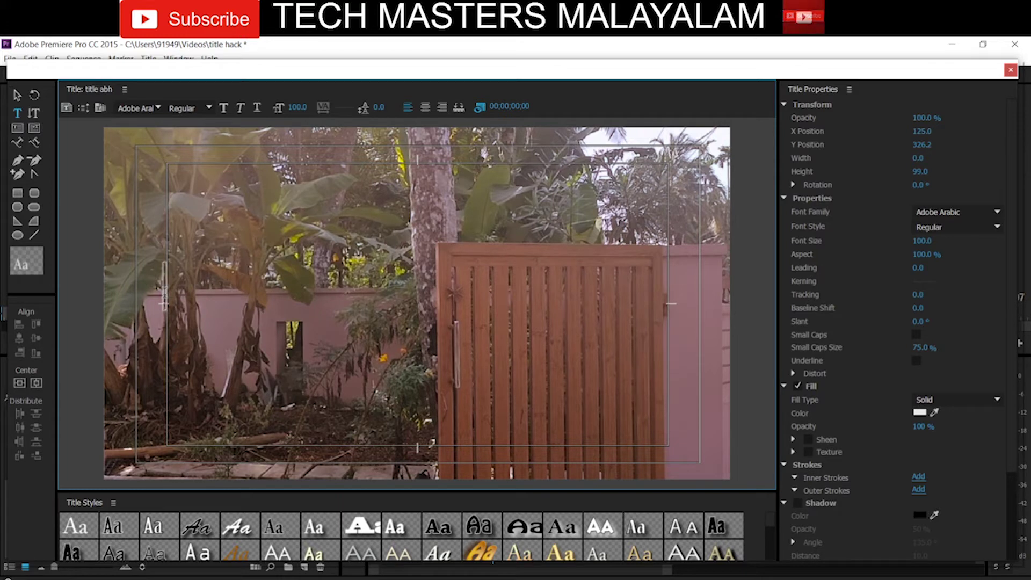
{"action": "type", "text": "YOUR "}
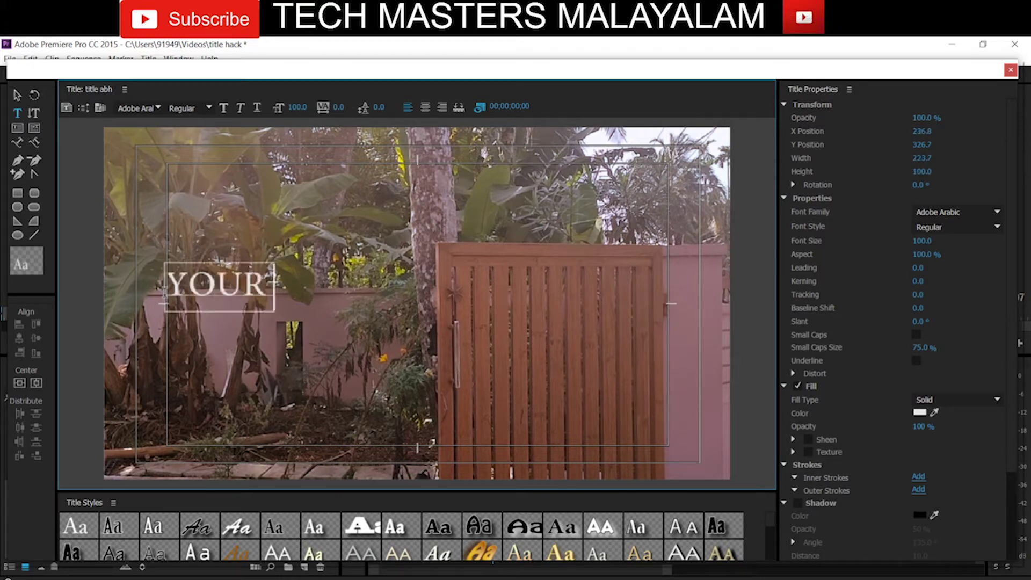
{"action": "type", "text": "TITLE"}
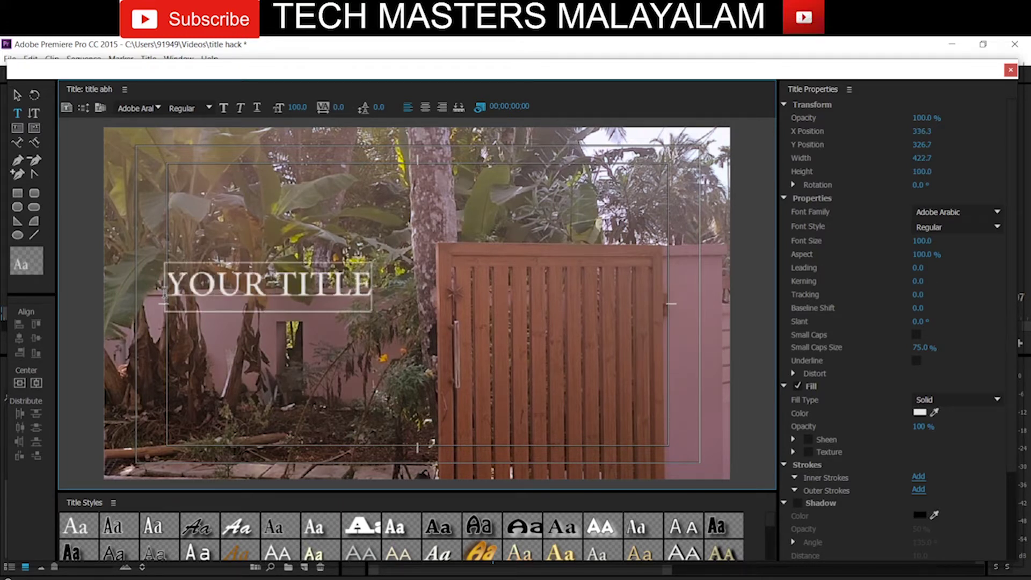
{"action": "left_click", "coordinate": [18, 95]}
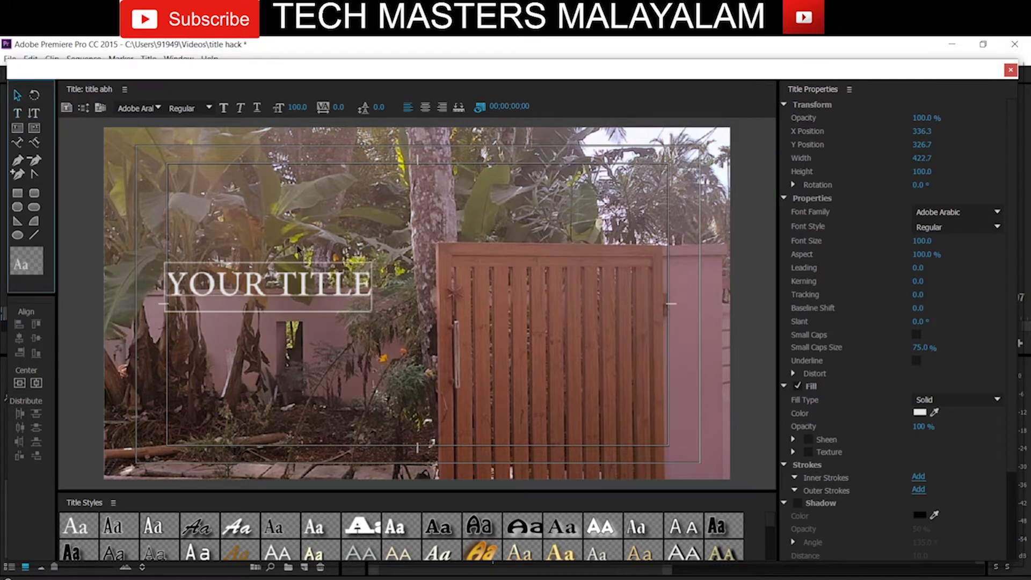
{"action": "left_click_drag", "start_coordinate": [371, 311], "coordinate": [590, 359]}
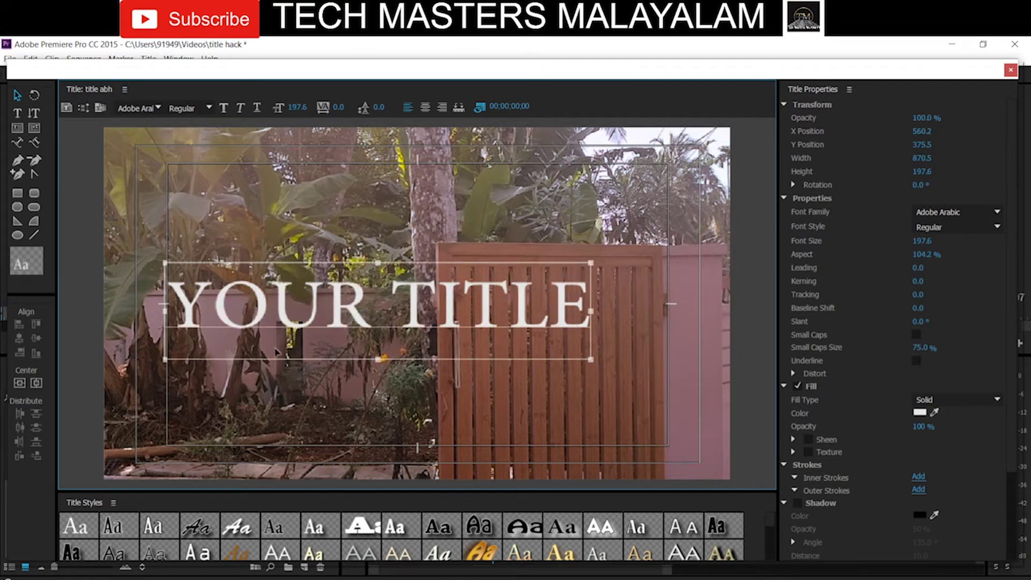
{"action": "key", "text": "Delete"}
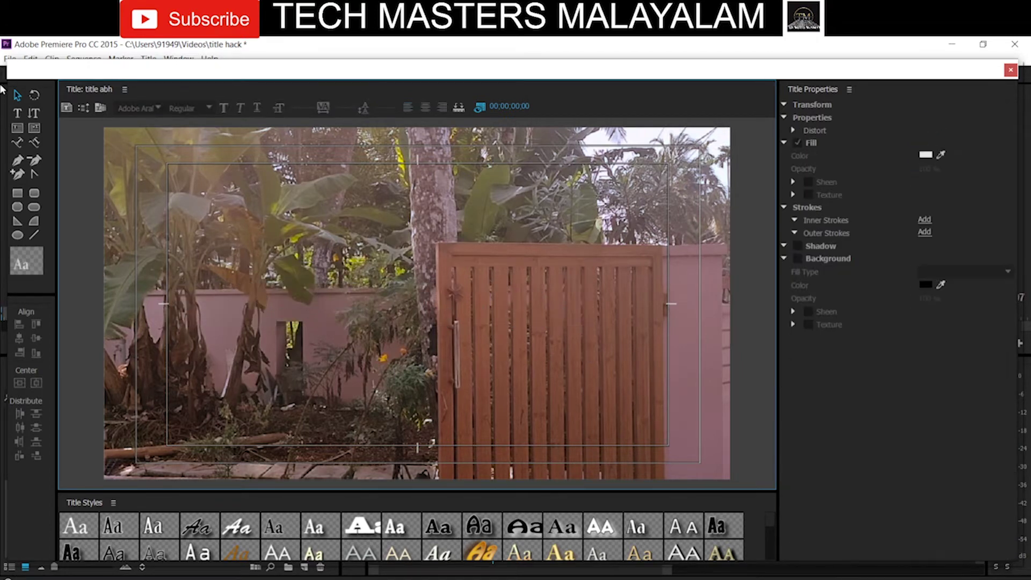
- Type ABHINAV in a new text box and drag it down toward the frame centre
{"action": "left_click", "coordinate": [18, 113]}
{"action": "left_click", "coordinate": [18, 113]}
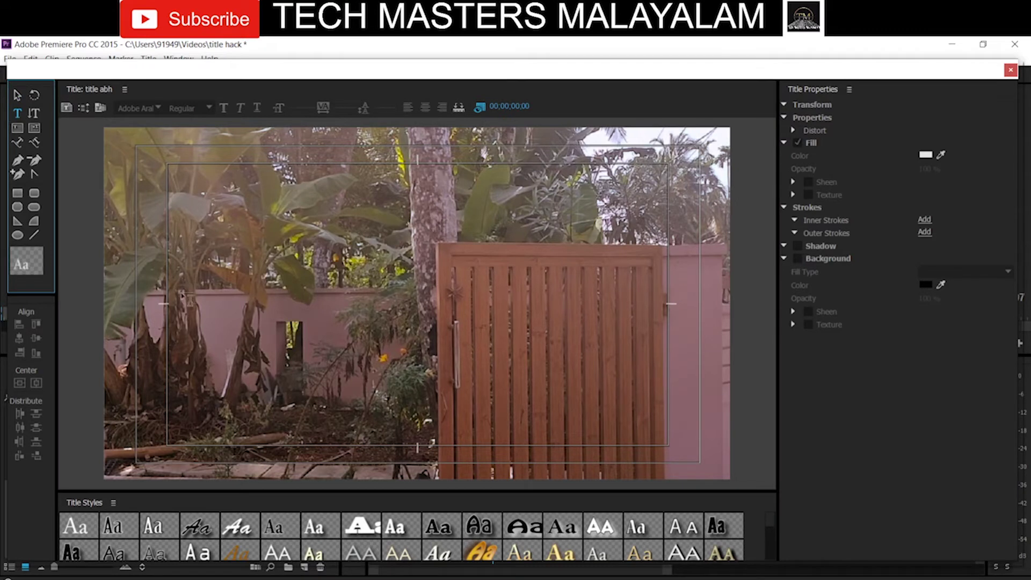
{"action": "left_click", "coordinate": [167, 301]}
{"action": "type", "text": "A"}
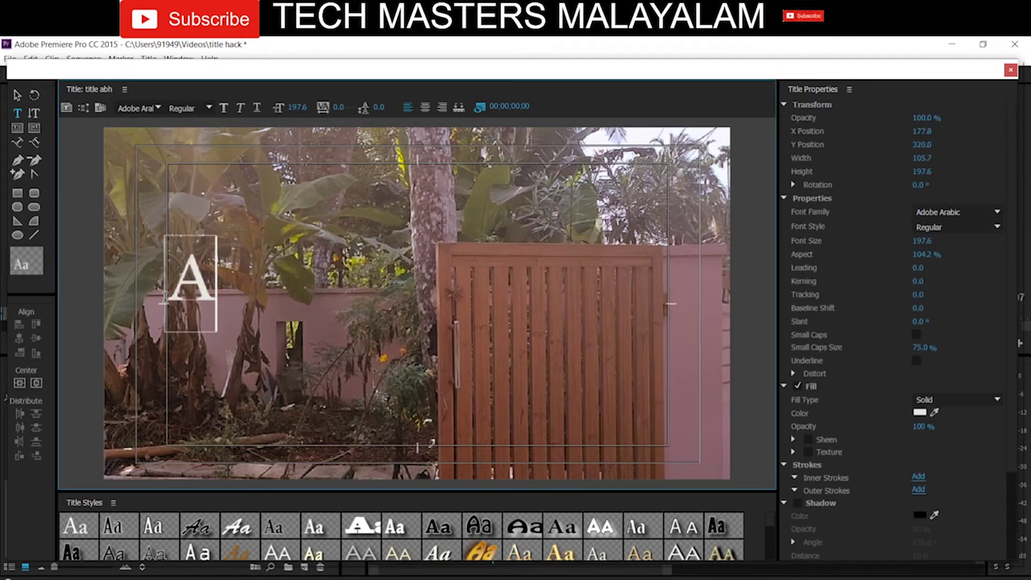
{"action": "type", "text": "BHIN"}
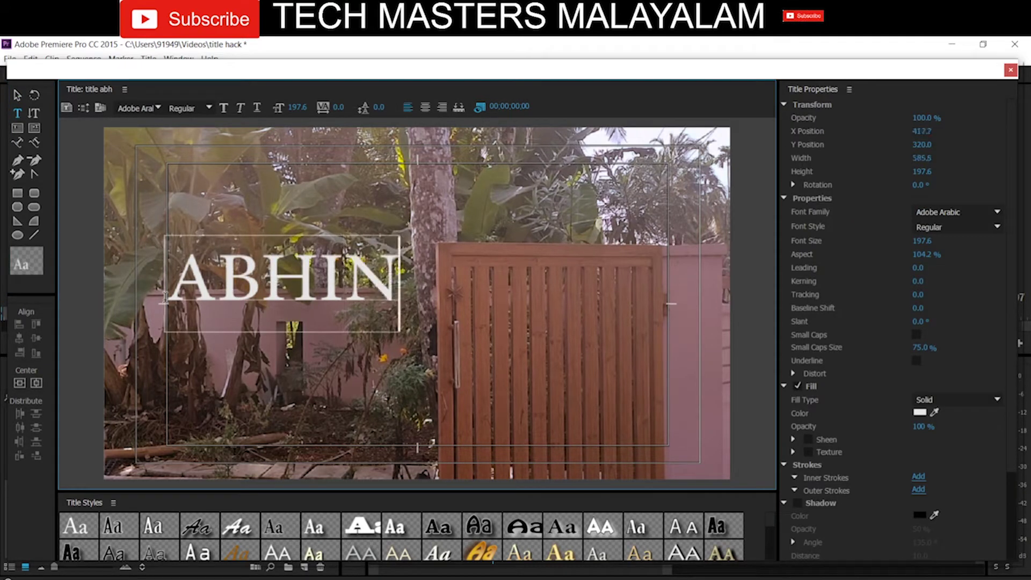
{"action": "type", "text": "AV"}
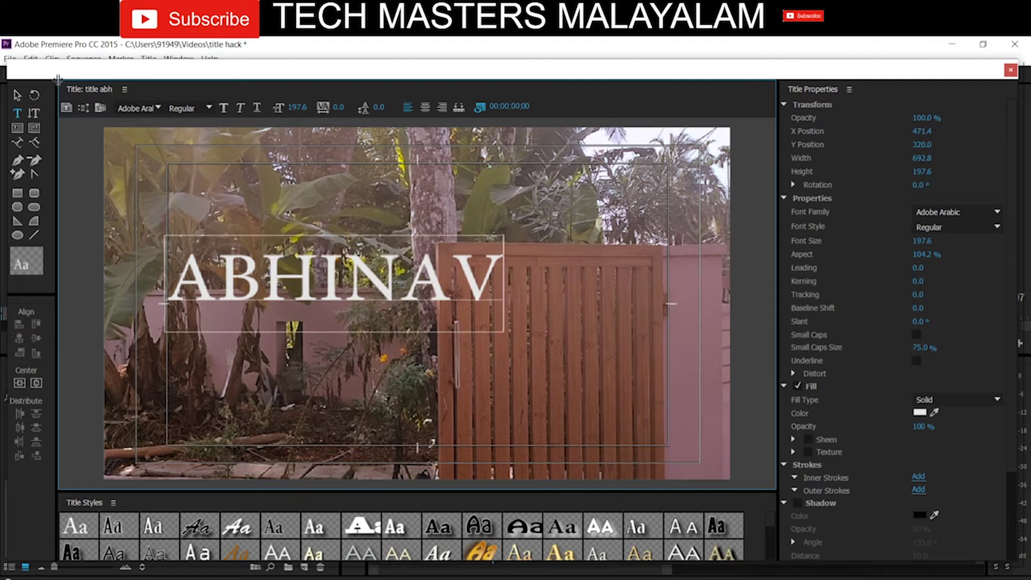
{"action": "left_click", "coordinate": [18, 95]}
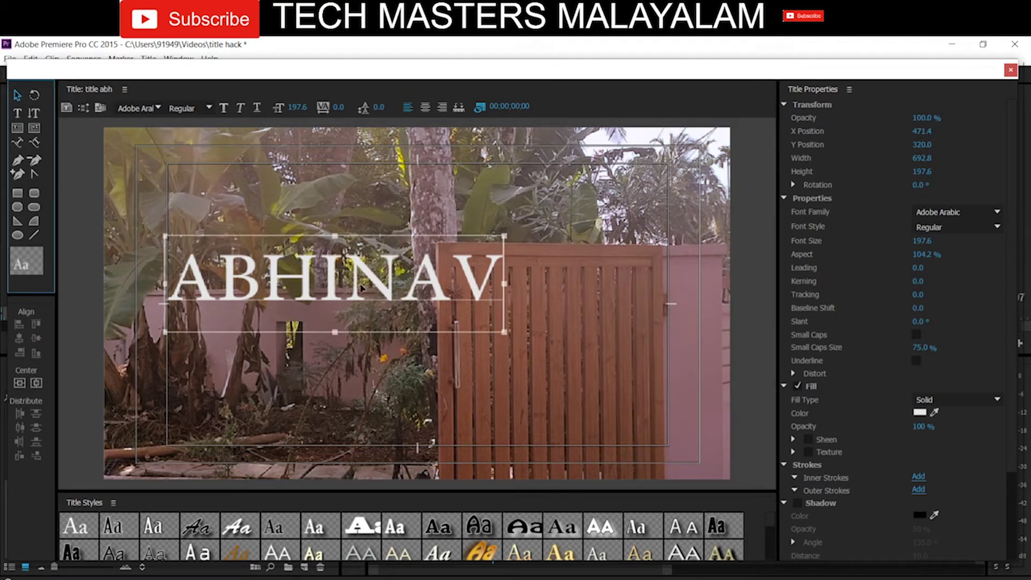
{"action": "mouse_move", "coordinate": [373, 292]}
{"action": "left_mouse_down"}
{"action": "mouse_move", "coordinate": [405, 305]}
{"action": "mouse_move", "coordinate": [416, 326]}
{"action": "left_mouse_up"}
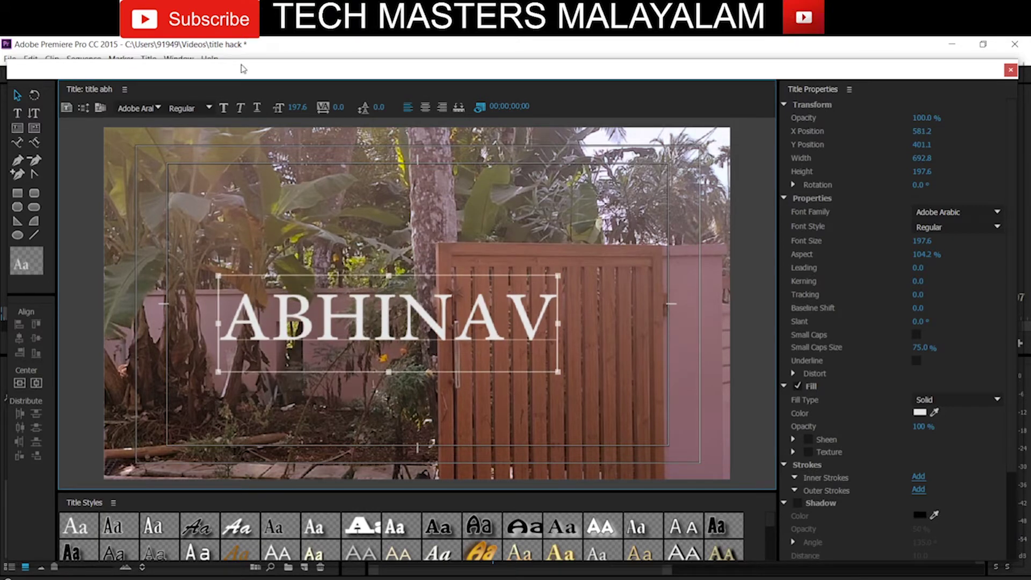
- Set the ABHINAV title's font to Montserrat with the ExtraBold Italic style
{"action": "left_click", "coordinate": [147, 105]}
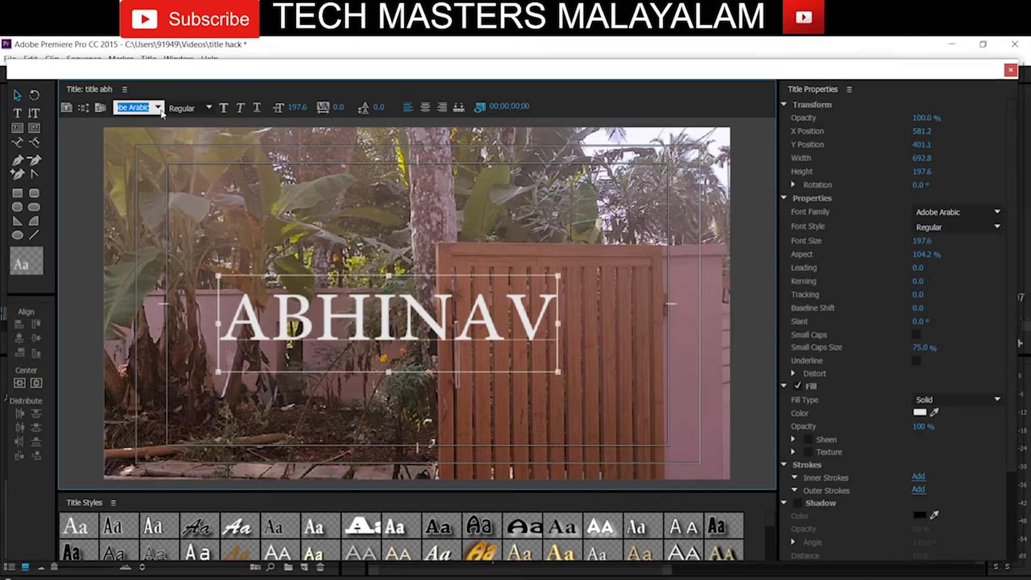
{"action": "left_click", "coordinate": [140, 106]}
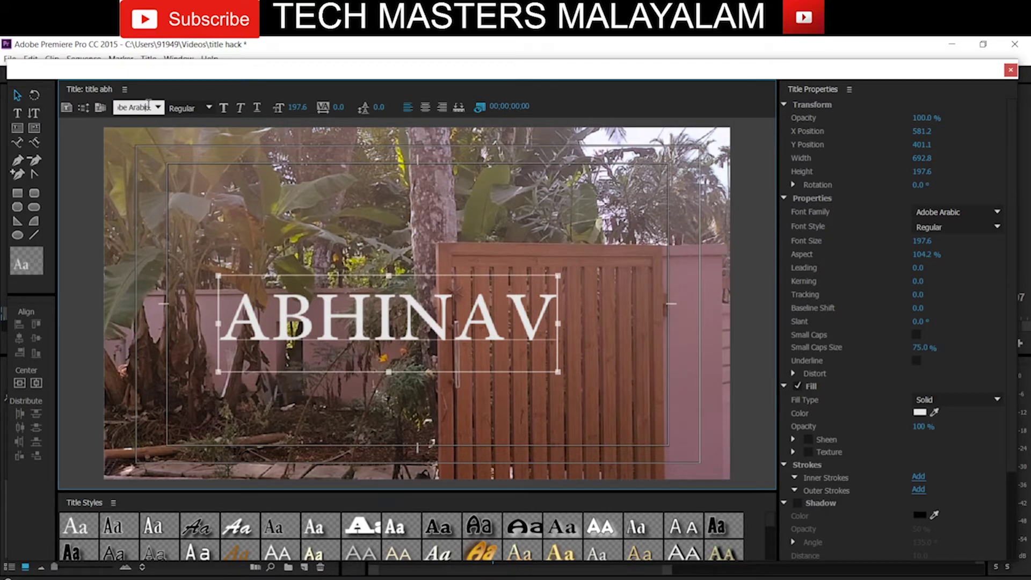
{"action": "type", "text": "Ca"}
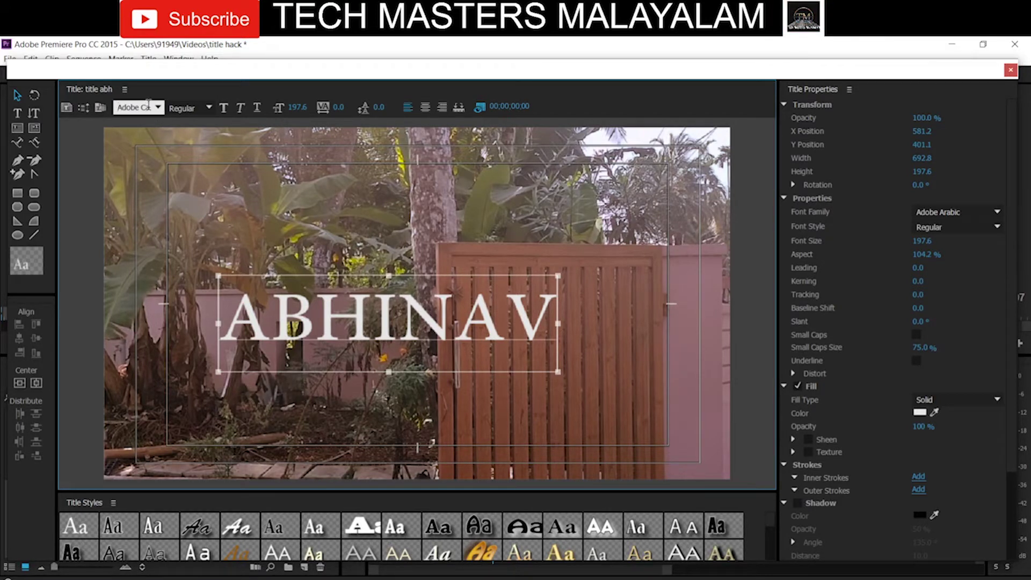
{"action": "key", "text": "ctrl+a"}
{"action": "type", "text": "Mont"}
{"action": "key", "text": "Return"}
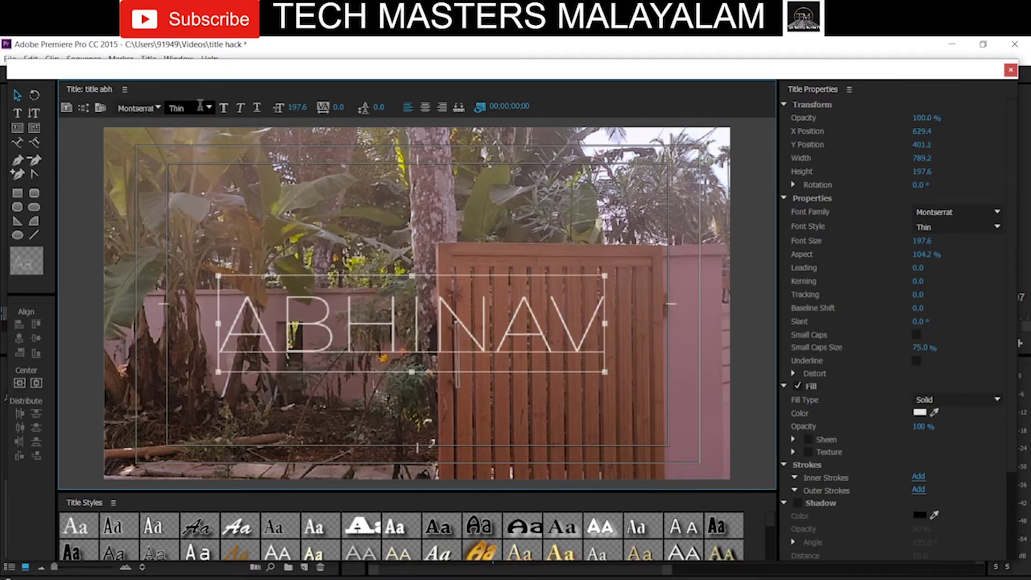
{"action": "left_click", "coordinate": [207, 109]}
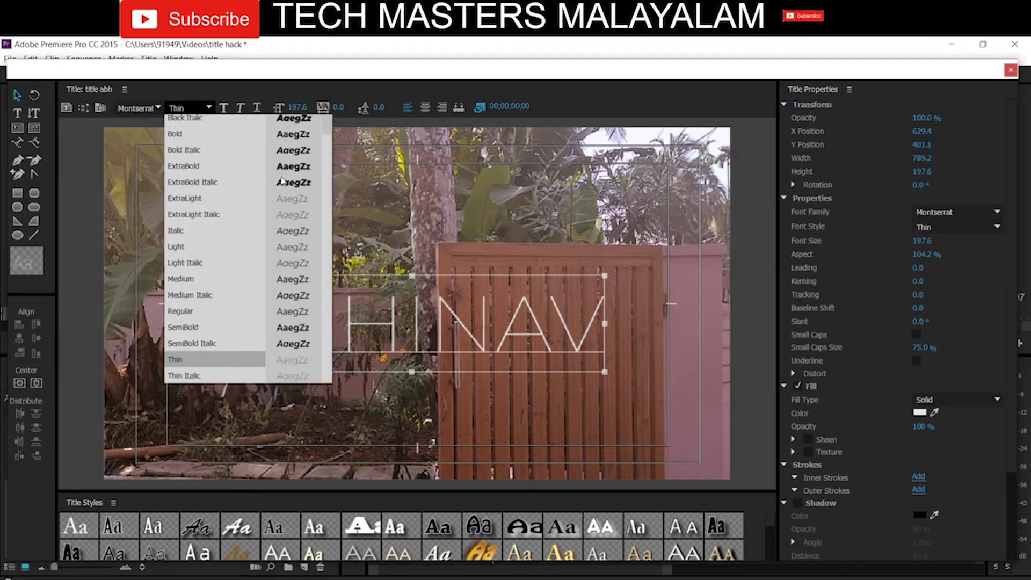
{"action": "left_click", "coordinate": [530, 349]}
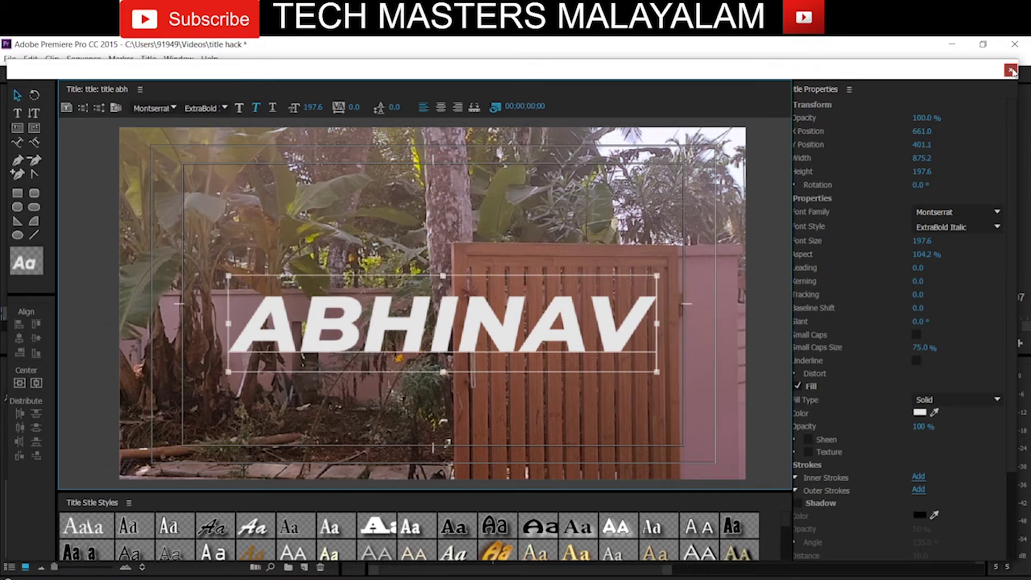
- Close the Titler, place 'title abh' on V2 above the gate clip, and lengthen it
{"action": "left_click", "coordinate": [1010, 71]}
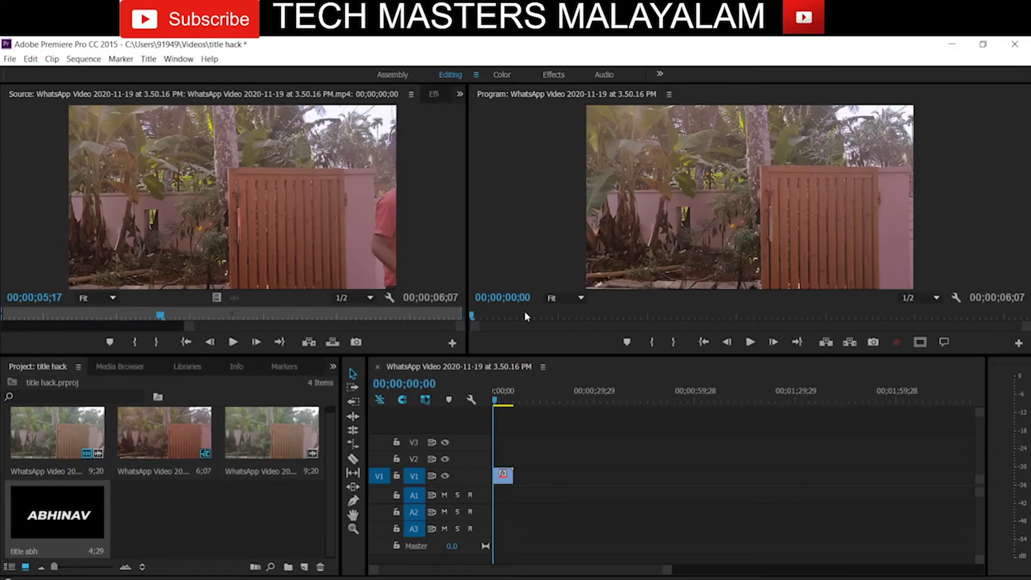
{"action": "left_click_drag", "start_coordinate": [49, 507], "coordinate": [493, 456]}
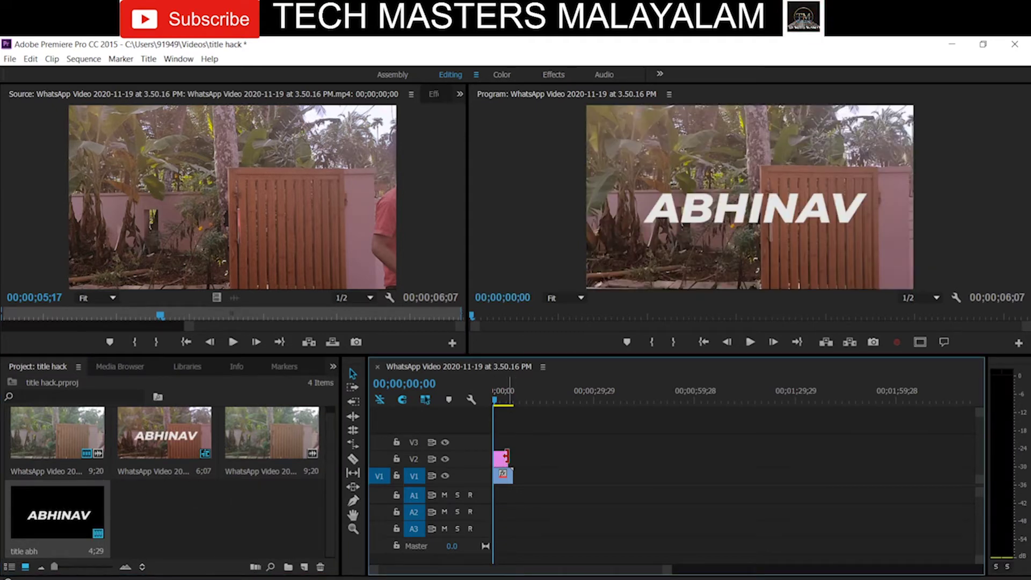
{"action": "left_click_drag", "start_coordinate": [504, 455], "coordinate": [515, 456]}
{"action": "key", "text": "space"}
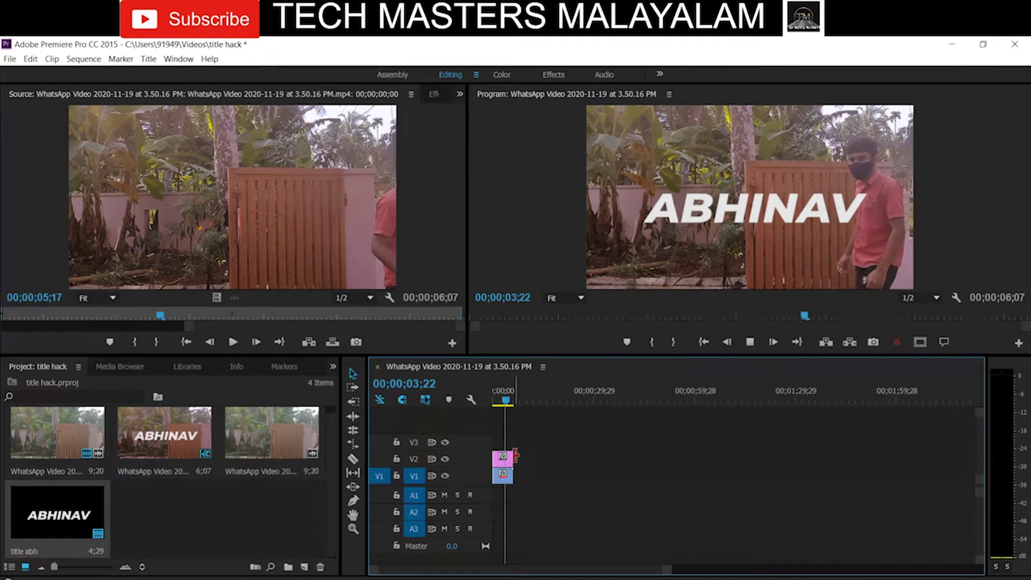
{"action": "key", "text": "space"}
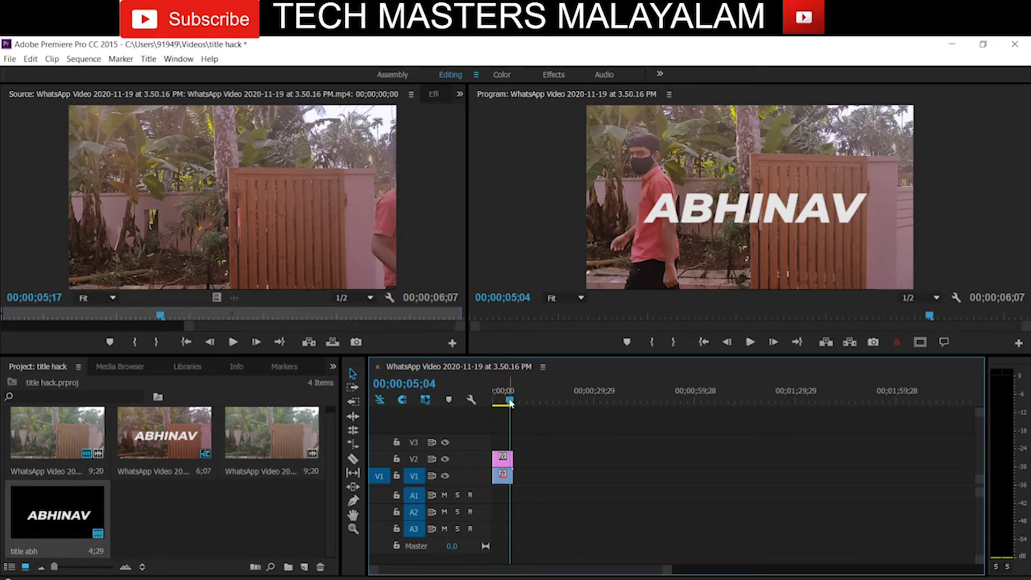
{"action": "left_click_drag", "start_coordinate": [507, 403], "coordinate": [490, 403]}
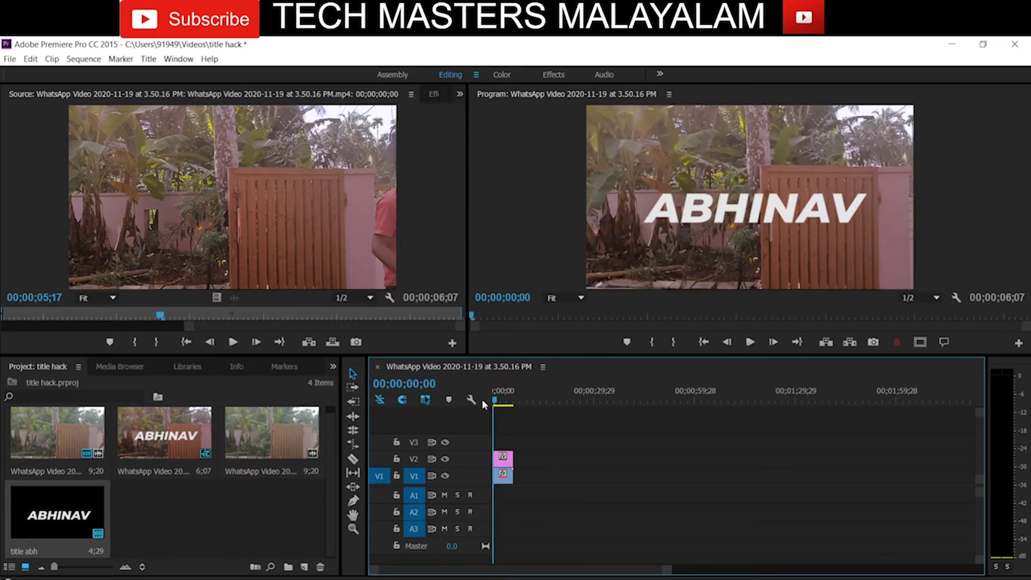
{"action": "left_click", "coordinate": [482, 400]}
{"action": "key", "text": "space"}
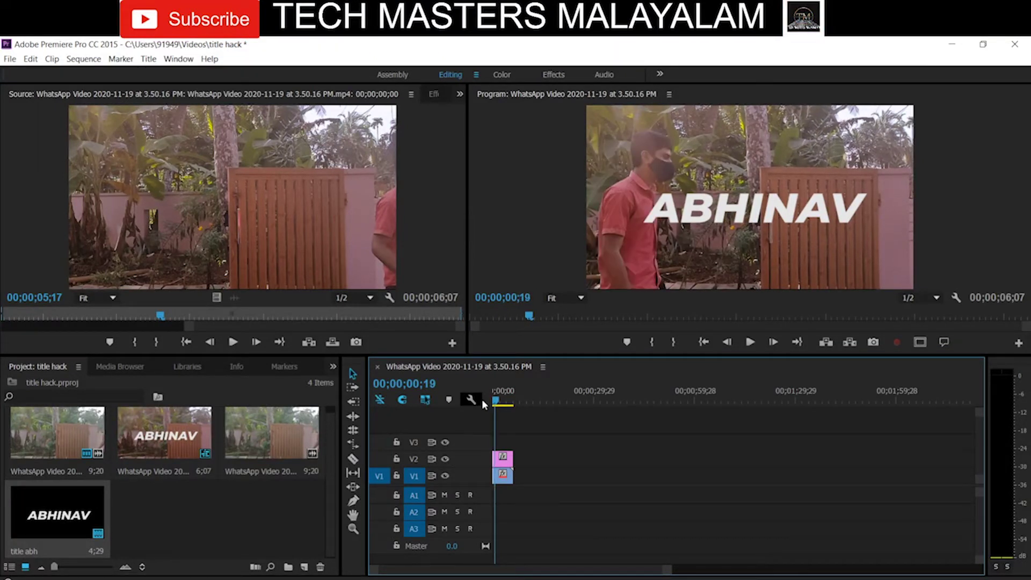
{"action": "key", "text": "Left"}
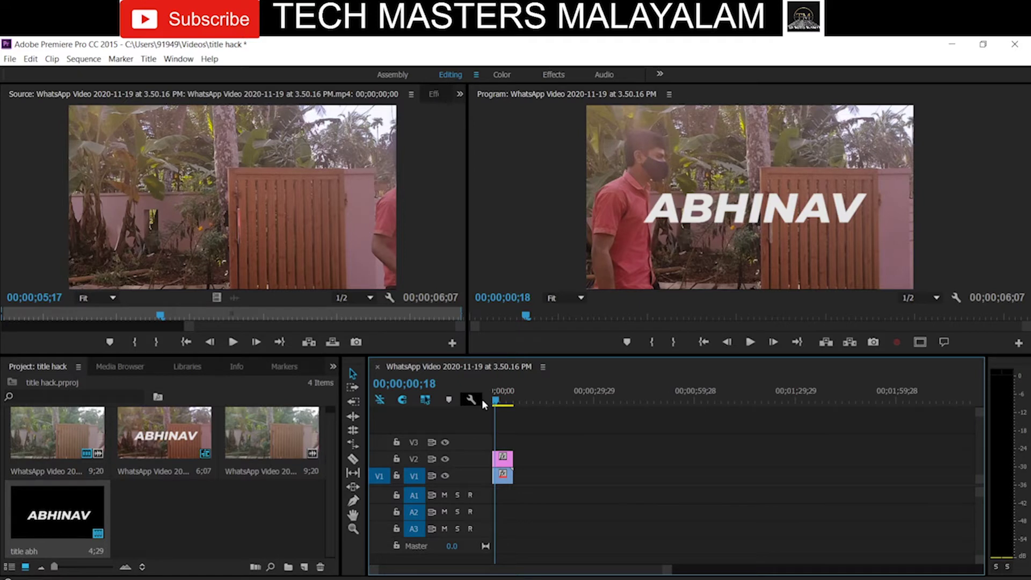
{"action": "key", "text": "Right"}
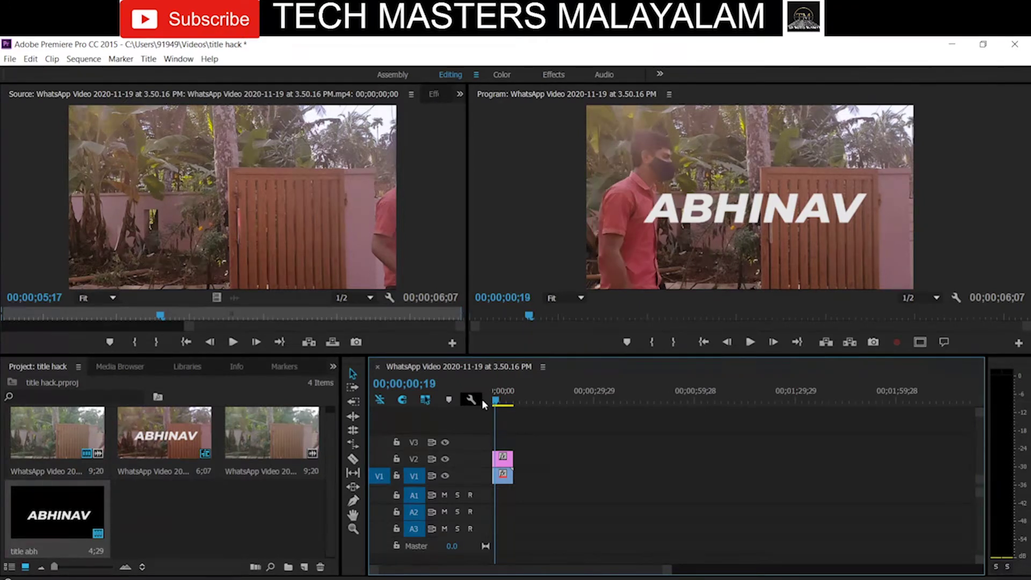
{"action": "key", "text": "Right"}
{"action": "key", "text": "Right"}
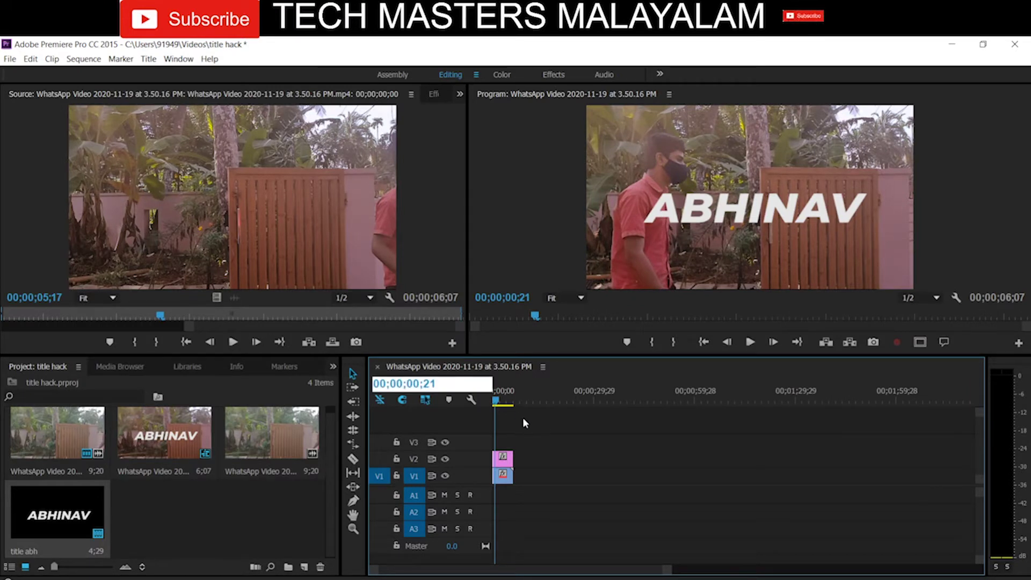
{"action": "left_click", "coordinate": [536, 386]}
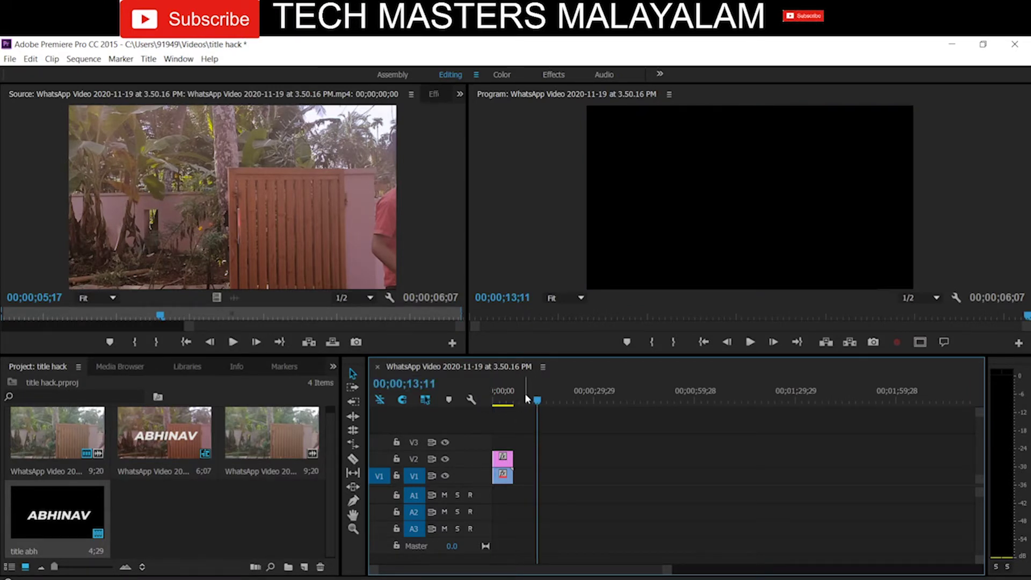
{"action": "left_click_drag", "start_coordinate": [507, 402], "coordinate": [496, 403]}
{"action": "key", "text": "space"}
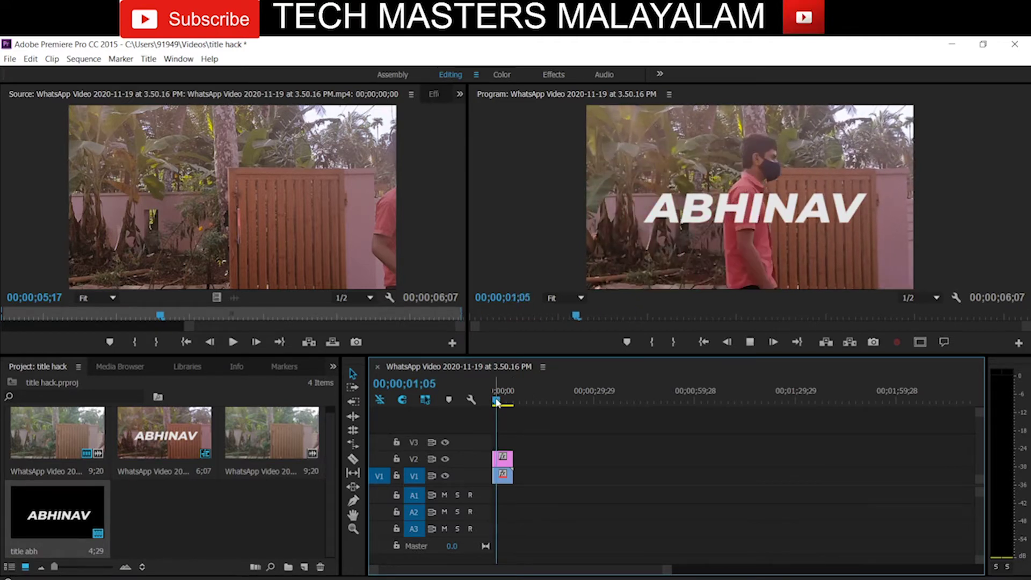
{"action": "left_click_drag", "start_coordinate": [496, 402], "coordinate": [497, 404]}
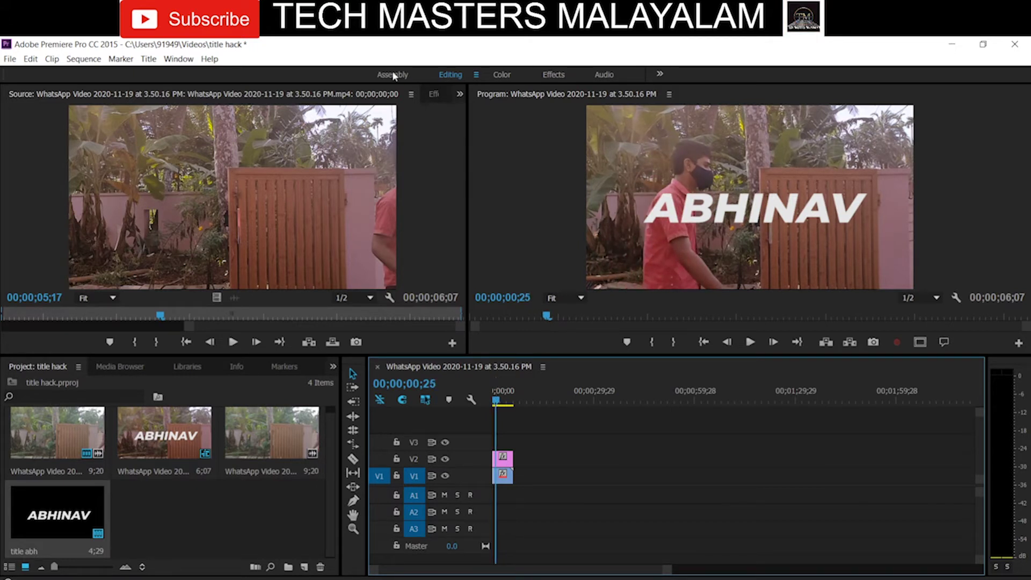
- Show Effect Controls for the V2 title clip with its Opacity effect expanded
{"action": "left_click", "coordinate": [433, 94]}
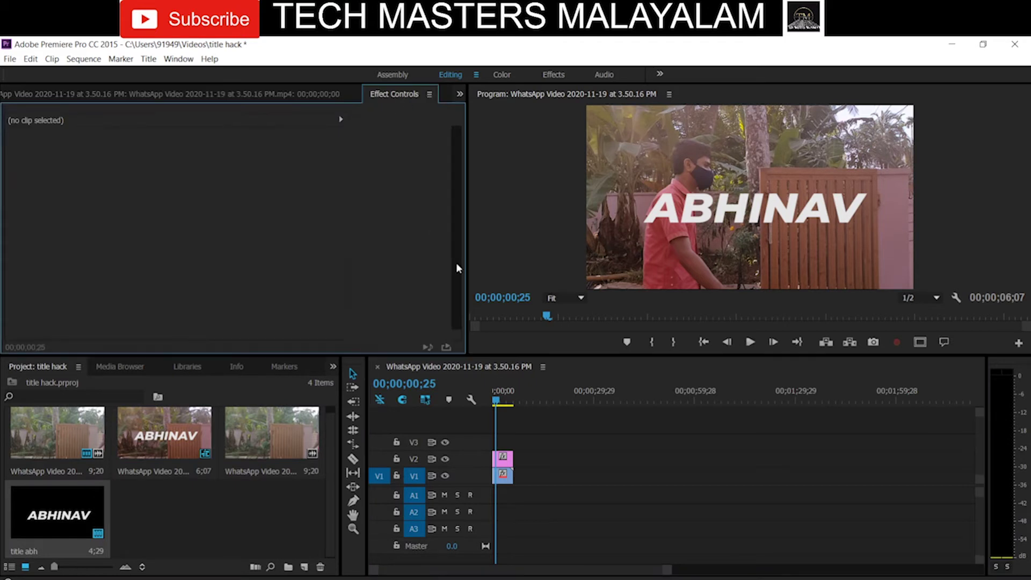
{"action": "left_click", "coordinate": [502, 476]}
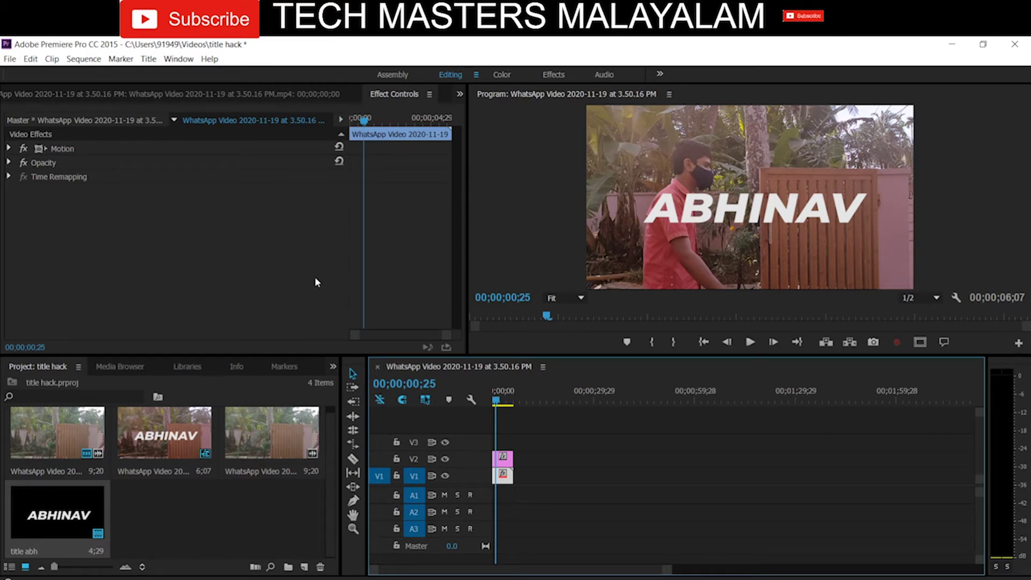
{"action": "left_click", "coordinate": [509, 461]}
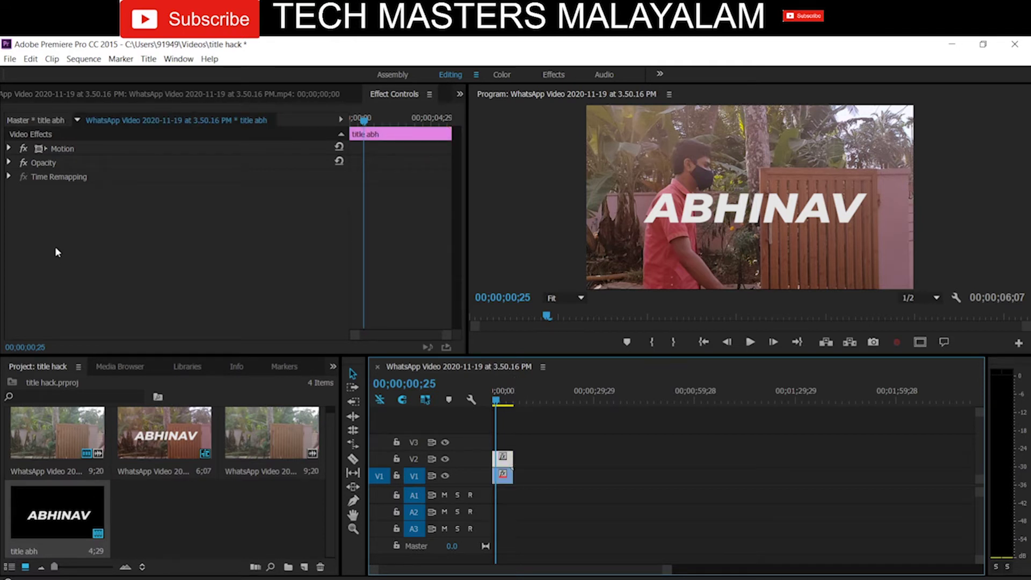
{"action": "left_click", "coordinate": [10, 162]}
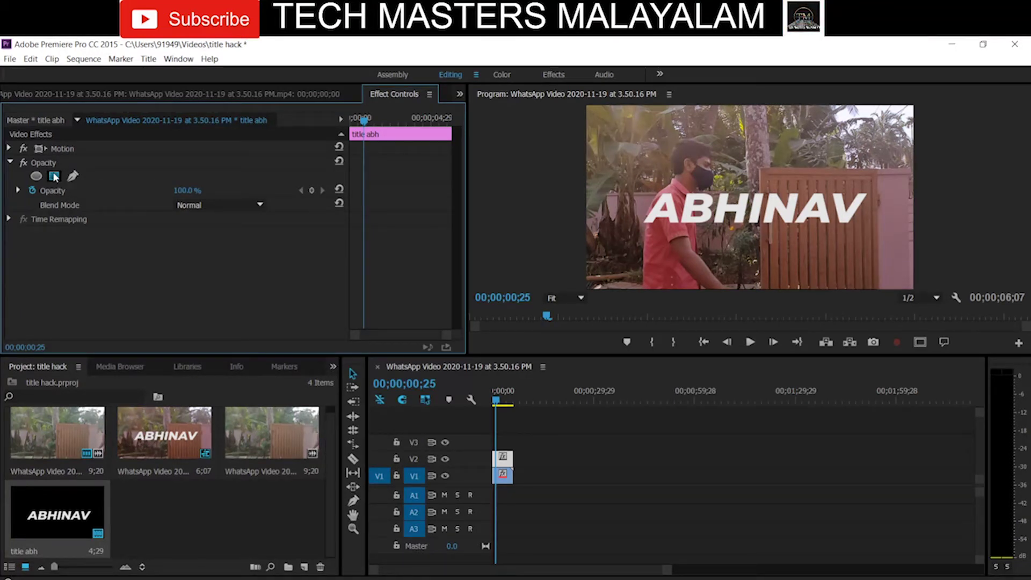
- Add a four-point mask to the title's Opacity and move it left over the walking person
{"action": "left_click", "coordinate": [55, 176]}
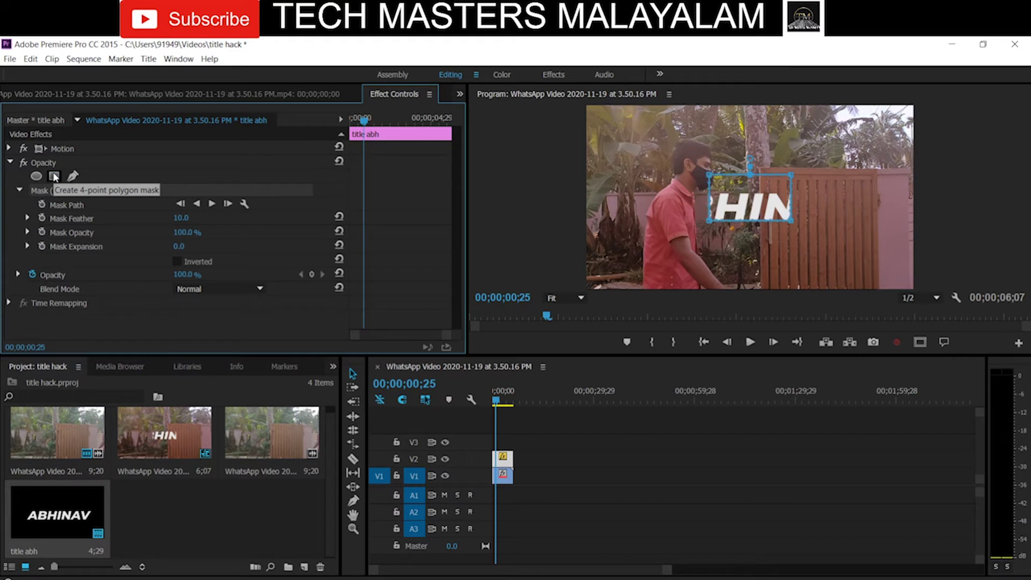
{"action": "left_click_drag", "start_coordinate": [758, 200], "coordinate": [723, 203]}
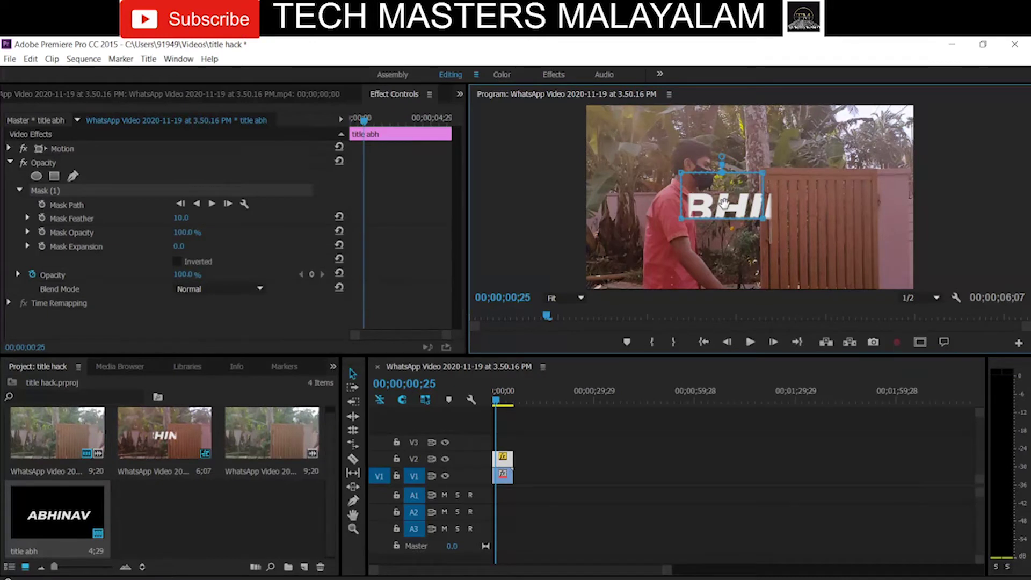
{"action": "left_click_drag", "start_coordinate": [724, 202], "coordinate": [618, 219]}
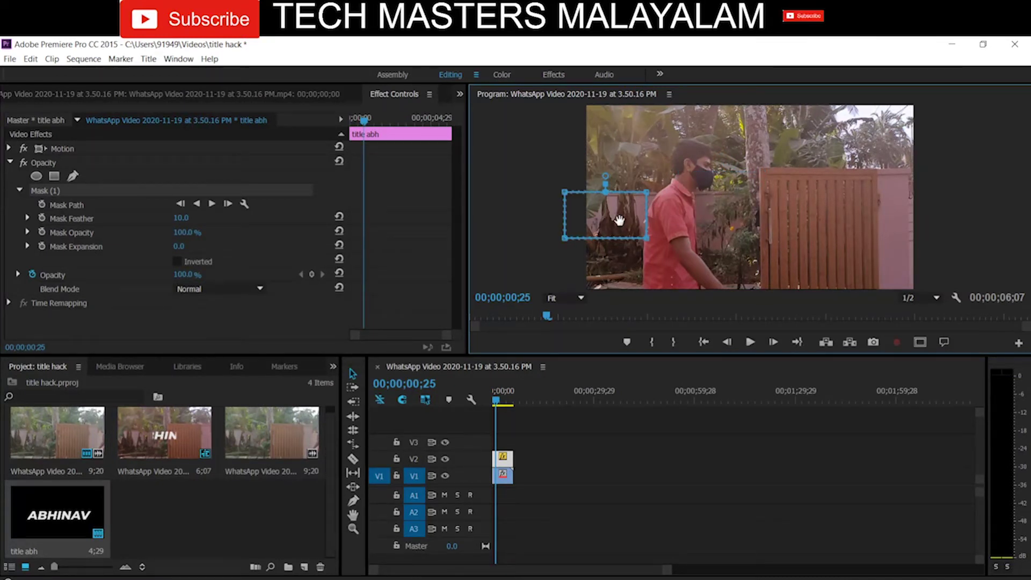
{"action": "left_click_drag", "start_coordinate": [619, 220], "coordinate": [617, 220]}
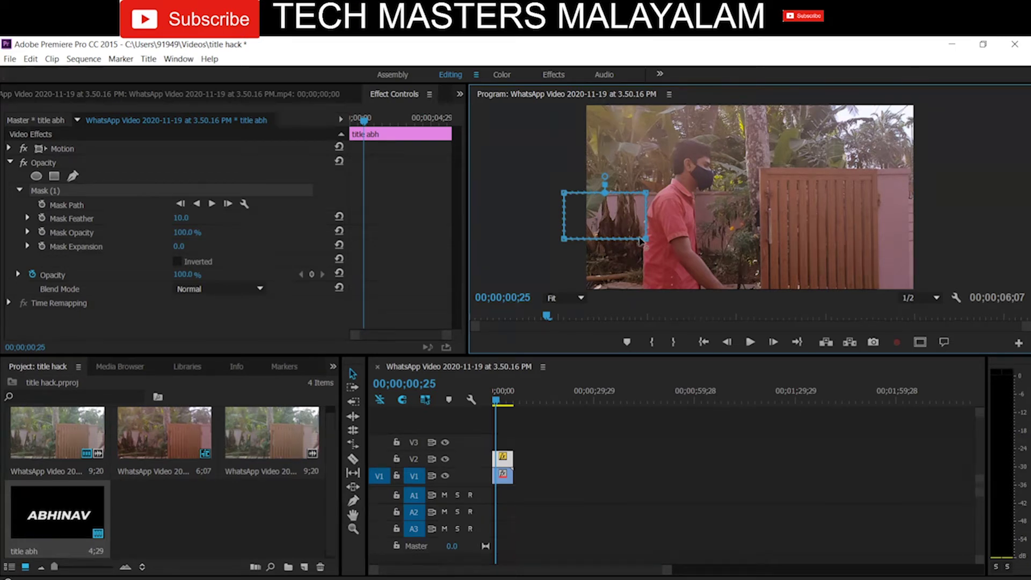
- Slant the mask by lowering its bottom-right corner, adding a right-edge point, and raising the top-right point
{"action": "left_click_drag", "start_coordinate": [644, 238], "coordinate": [643, 286]}
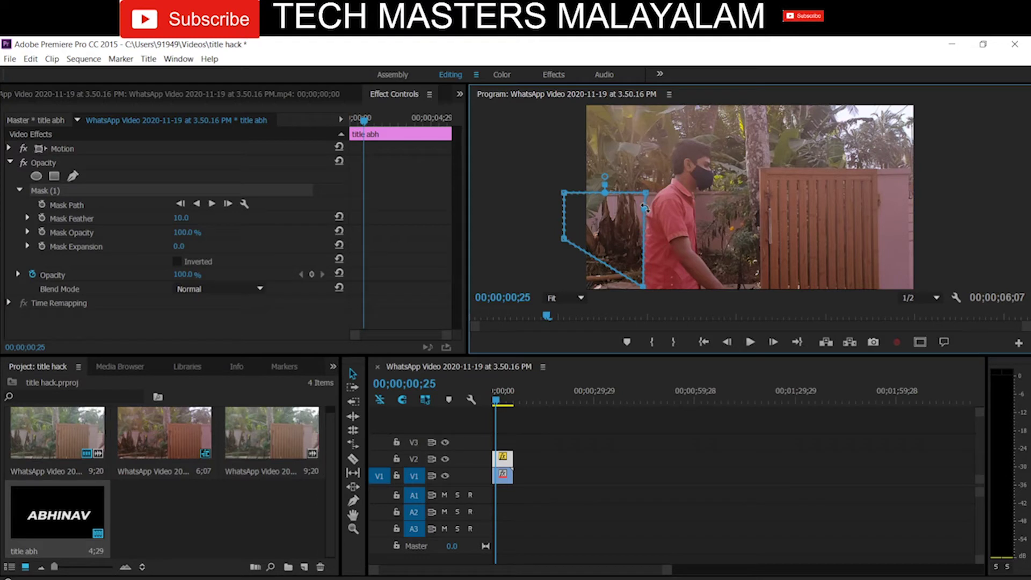
{"action": "left_click", "coordinate": [644, 209]}
{"action": "left_click_drag", "start_coordinate": [645, 192], "coordinate": [655, 188]}
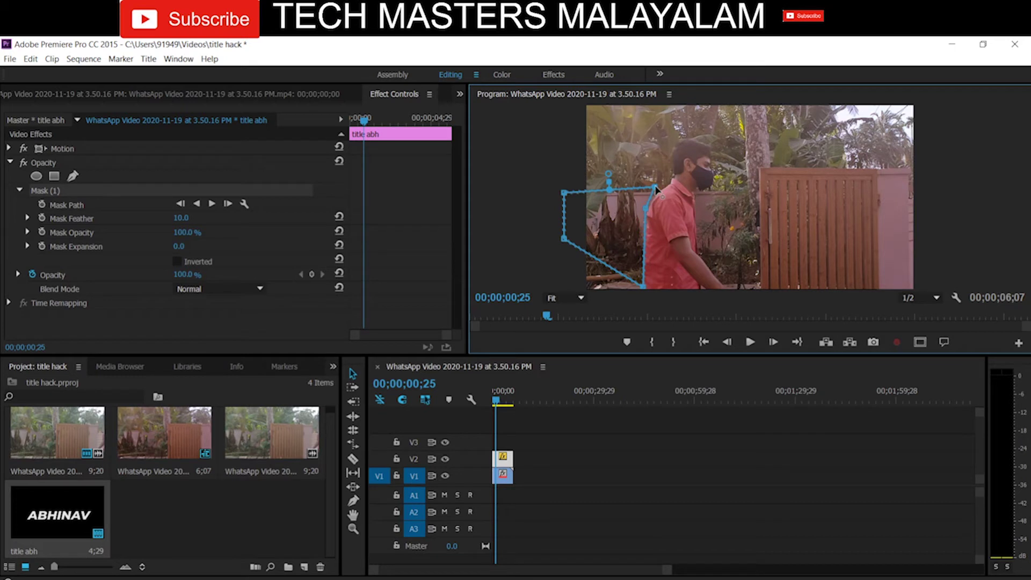
{"action": "left_click_drag", "start_coordinate": [656, 189], "coordinate": [671, 185]}
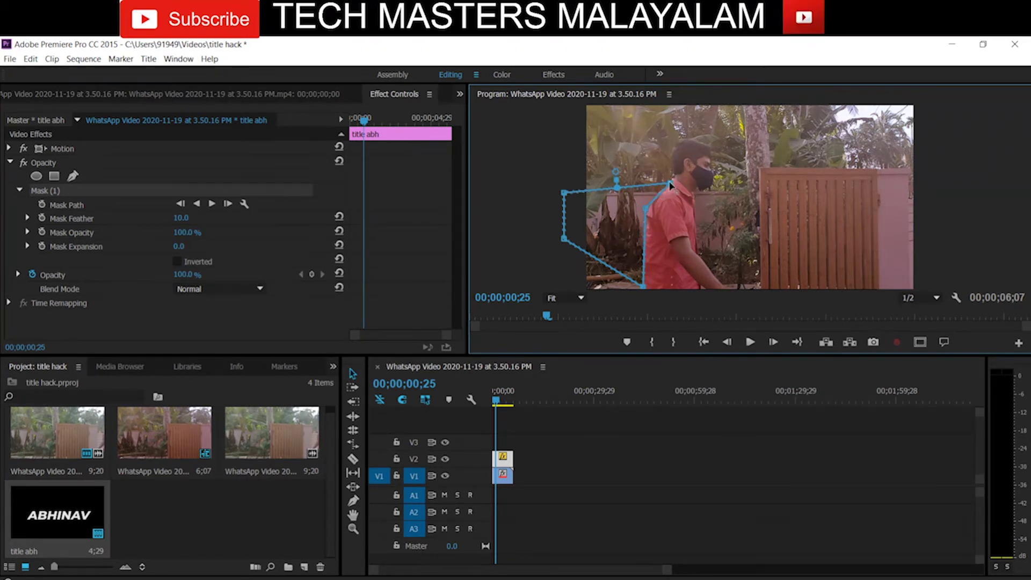
- Preview a few frames of the walk, then reselect the title clip's Mask (1) outline
{"action": "left_click", "coordinate": [642, 463]}
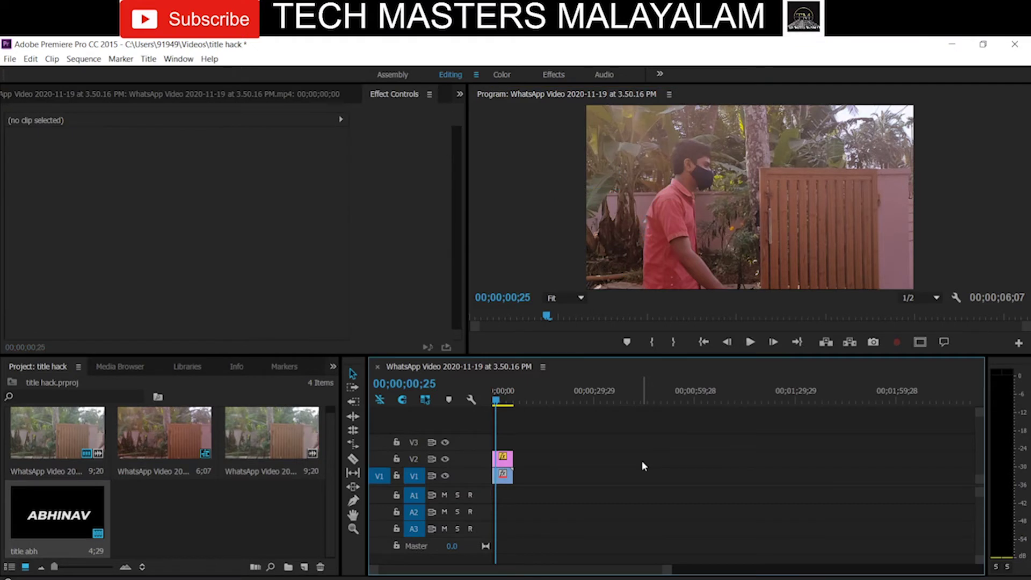
{"action": "key", "text": "Right"}
{"action": "key", "text": "Right"}
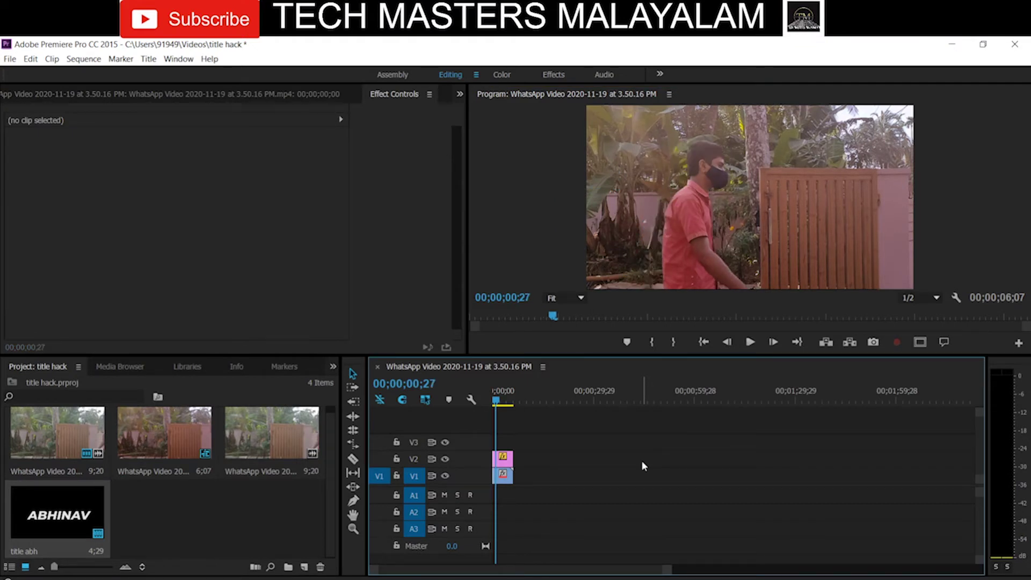
{"action": "key", "text": "Right"}
{"action": "key", "text": "Left"}
{"action": "key", "text": "Left"}
{"action": "key", "text": "Left"}
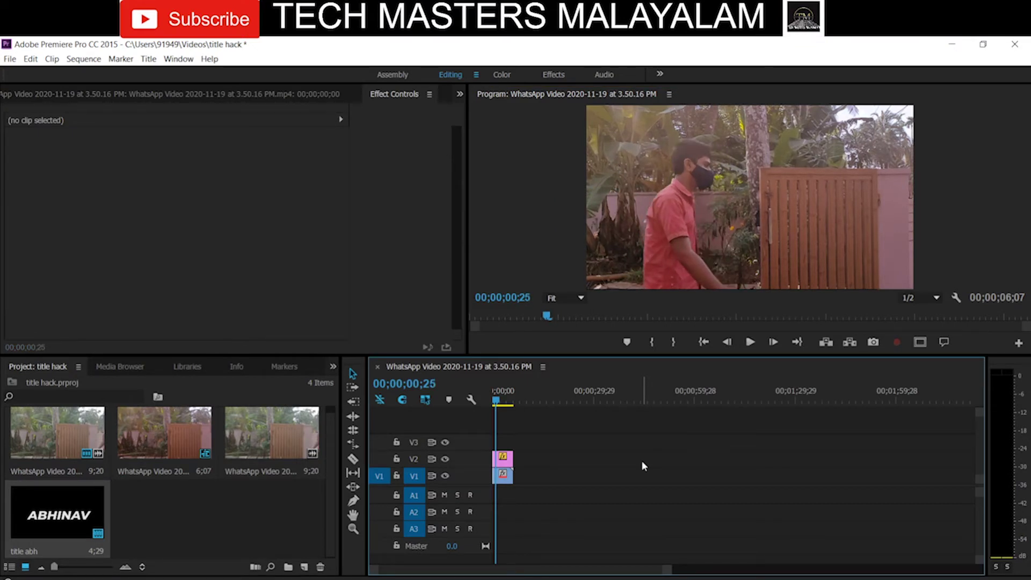
{"action": "left_click", "coordinate": [505, 461]}
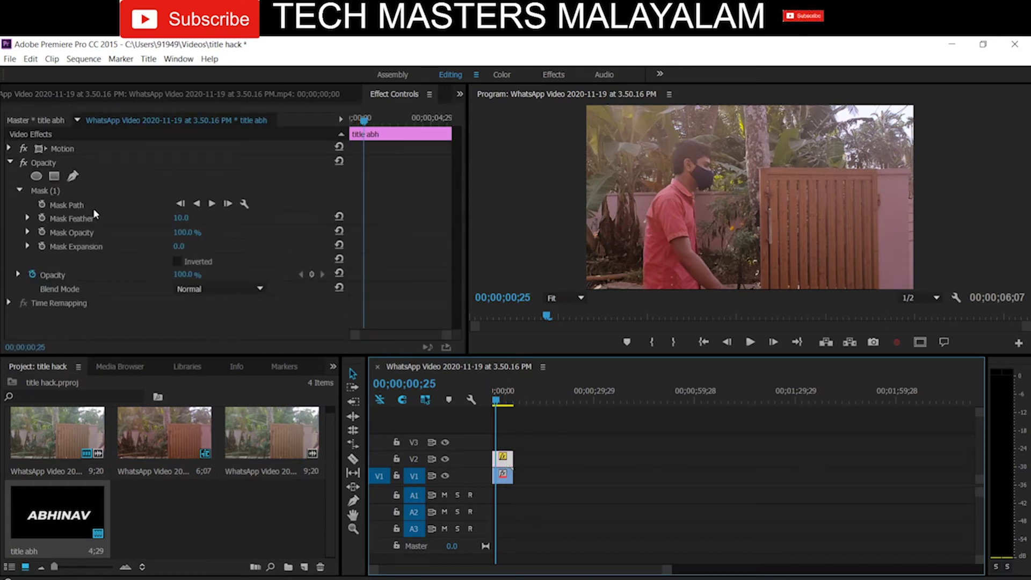
{"action": "left_click", "coordinate": [75, 188]}
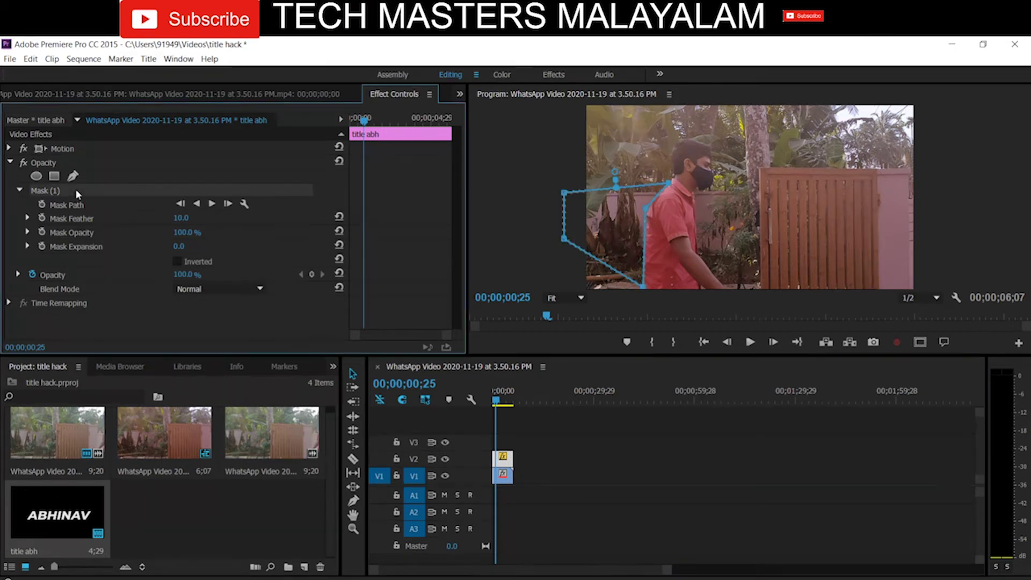
- Test moving the mask over three frames, then return to frame 25 and slide it back left
{"action": "left_click", "coordinate": [773, 342]}
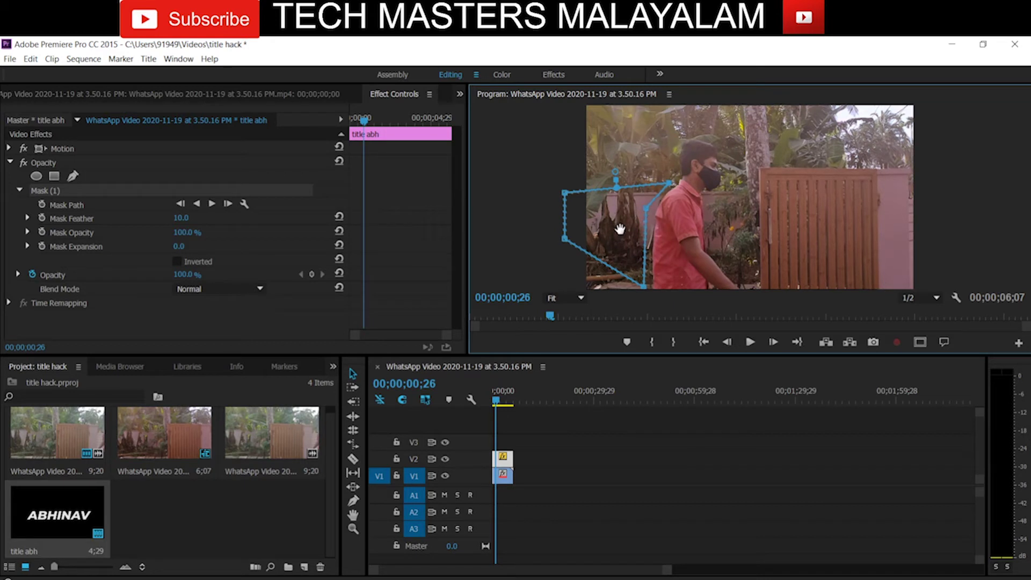
{"action": "left_click_drag", "start_coordinate": [620, 229], "coordinate": [626, 233]}
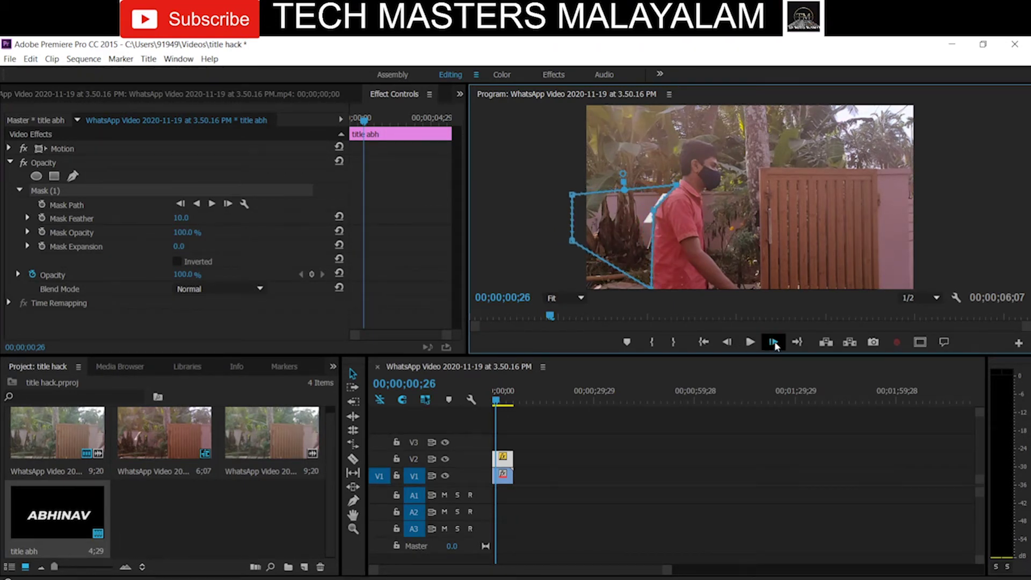
{"action": "left_click", "coordinate": [773, 342]}
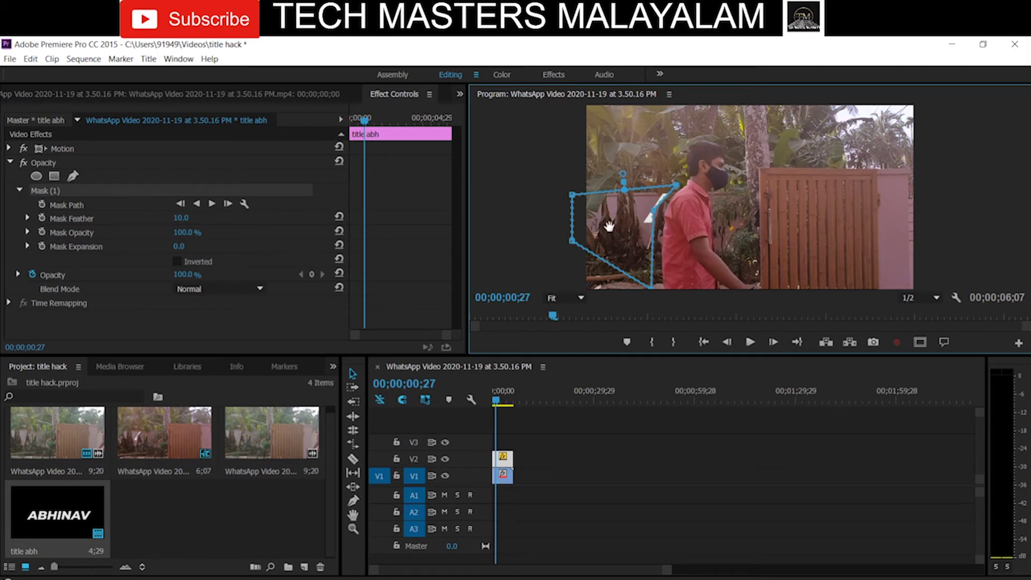
{"action": "left_click_drag", "start_coordinate": [608, 226], "coordinate": [618, 228]}
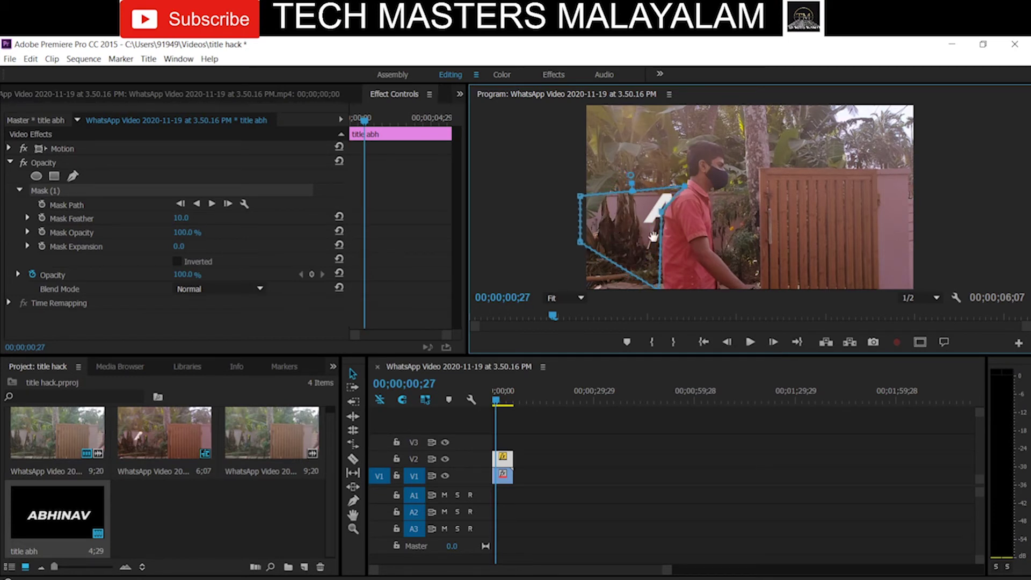
{"action": "left_click", "coordinate": [773, 342]}
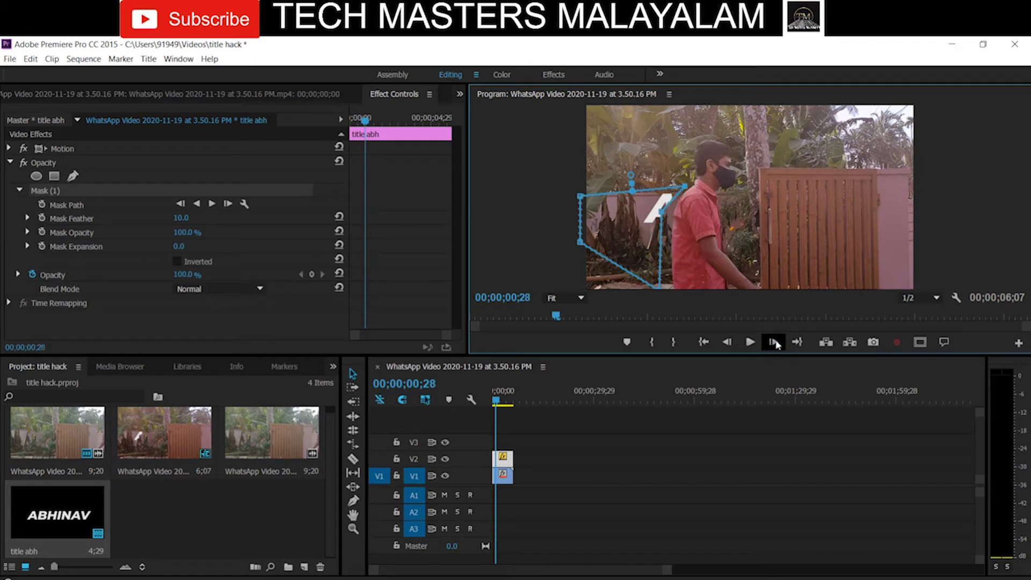
{"action": "left_click_drag", "start_coordinate": [619, 221], "coordinate": [627, 220]}
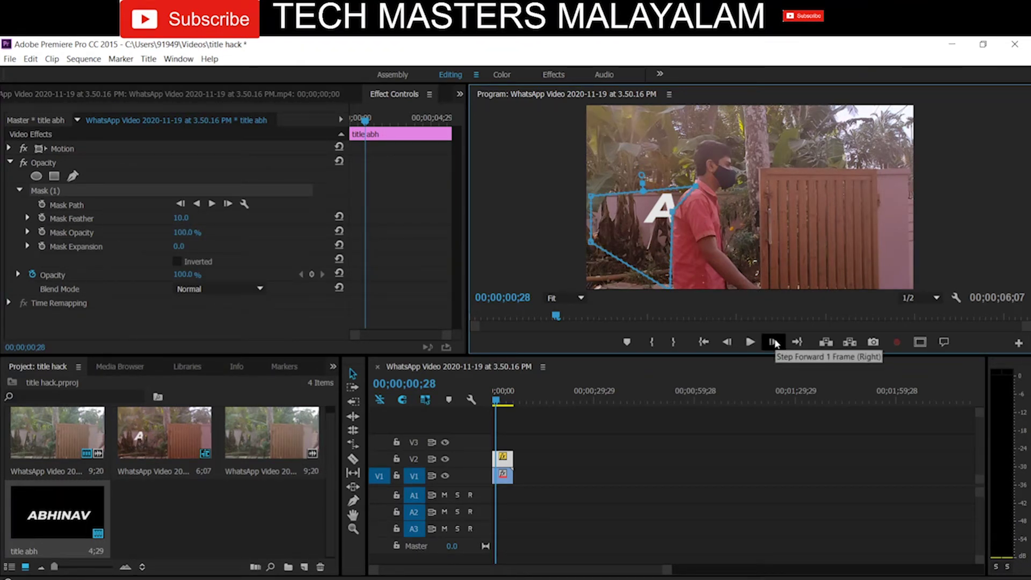
{"action": "left_click", "coordinate": [727, 342]}
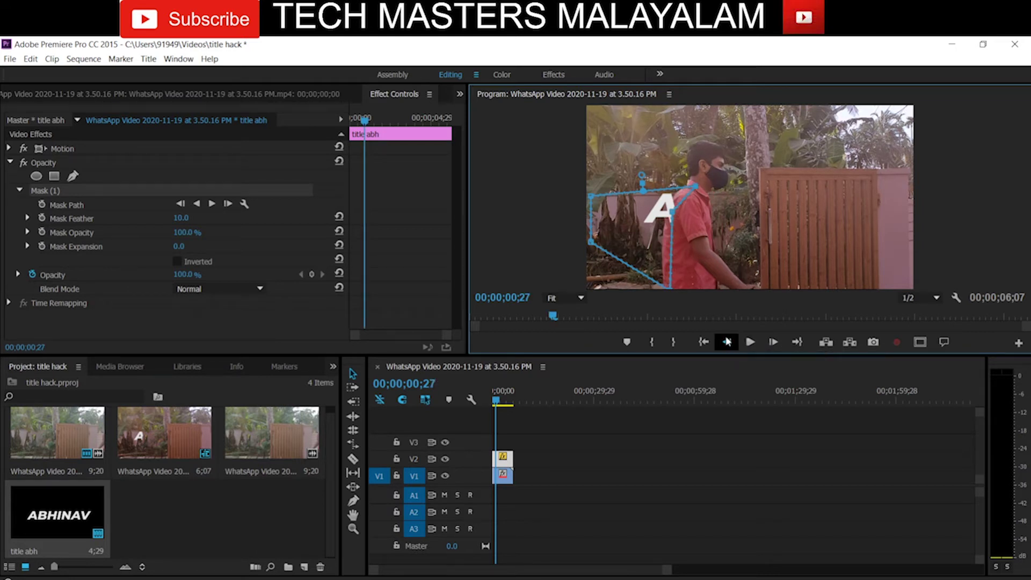
{"action": "left_click", "coordinate": [727, 342]}
{"action": "left_click", "coordinate": [727, 342]}
{"action": "left_click", "coordinate": [727, 342]}
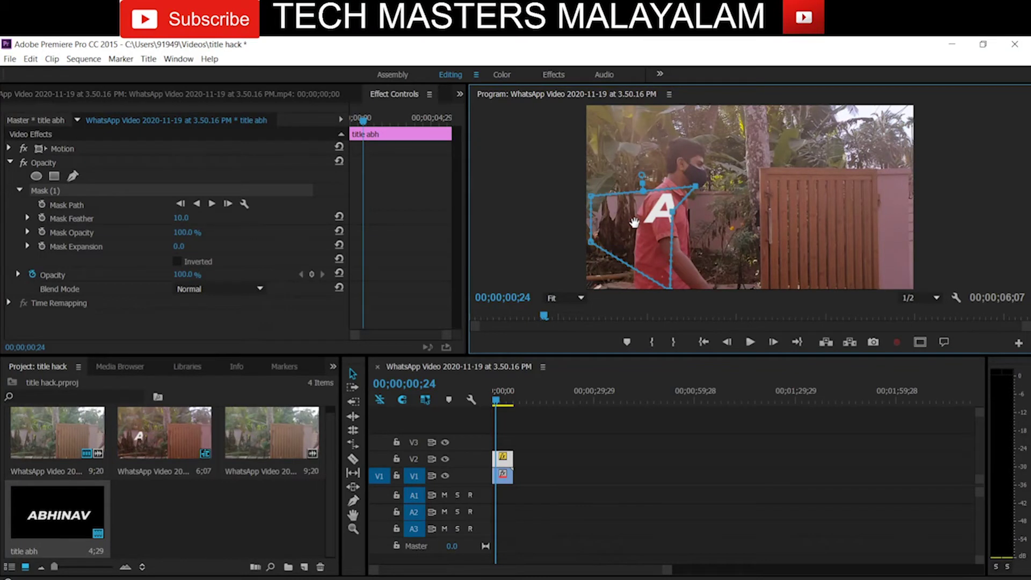
{"action": "left_click_drag", "start_coordinate": [644, 222], "coordinate": [608, 223]}
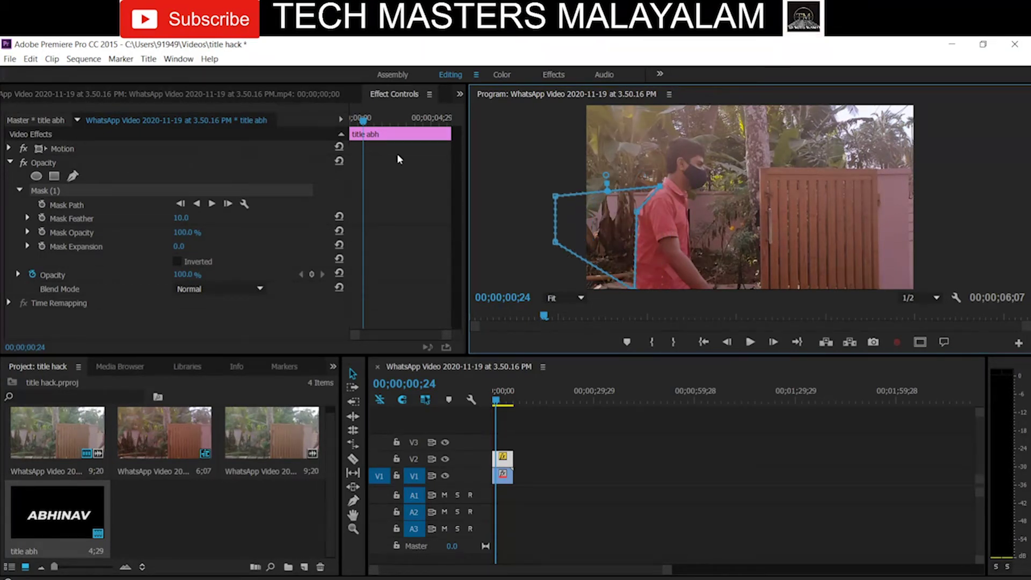
- Turn on Mask Path keyframing and shift the mask right frame by frame following the man
{"action": "left_click", "coordinate": [42, 204]}
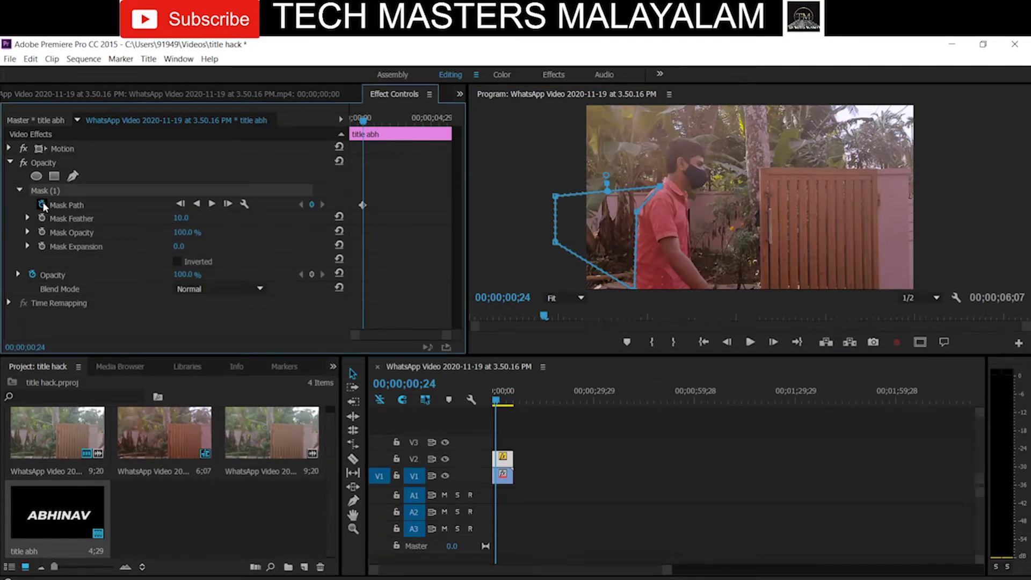
{"action": "left_click", "coordinate": [772, 342]}
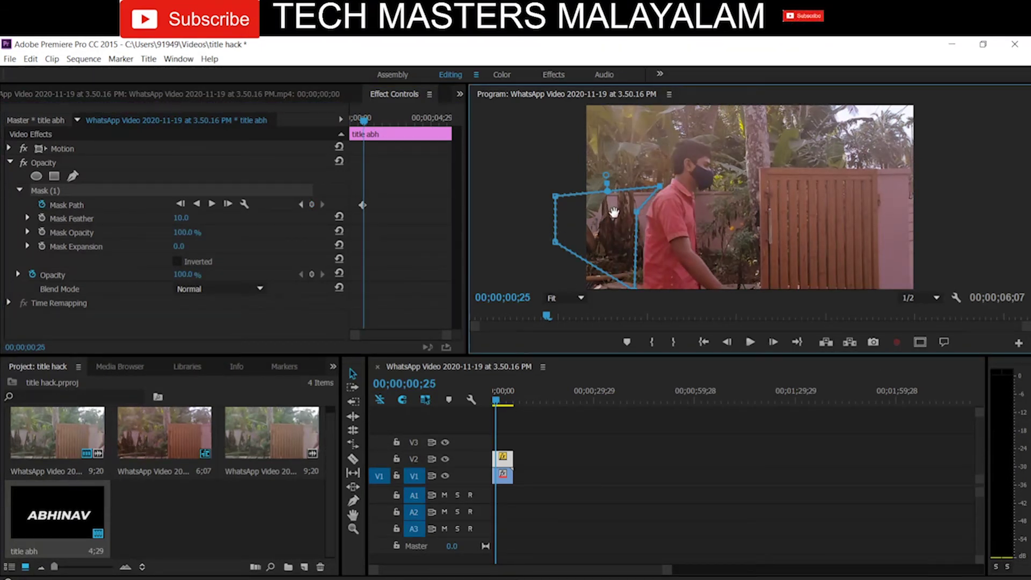
{"action": "mouse_move", "coordinate": [607, 213]}
{"action": "left_mouse_down"}
{"action": "mouse_move", "coordinate": [619, 213]}
{"action": "mouse_move", "coordinate": [610, 221]}
{"action": "left_mouse_up"}
{"action": "left_click", "coordinate": [773, 342]}
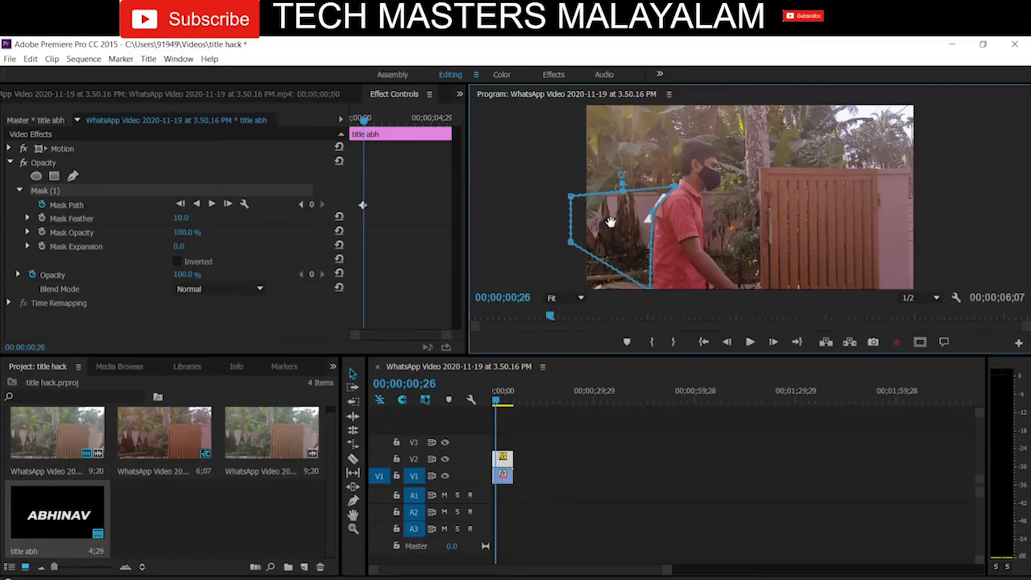
{"action": "left_click", "coordinate": [773, 342]}
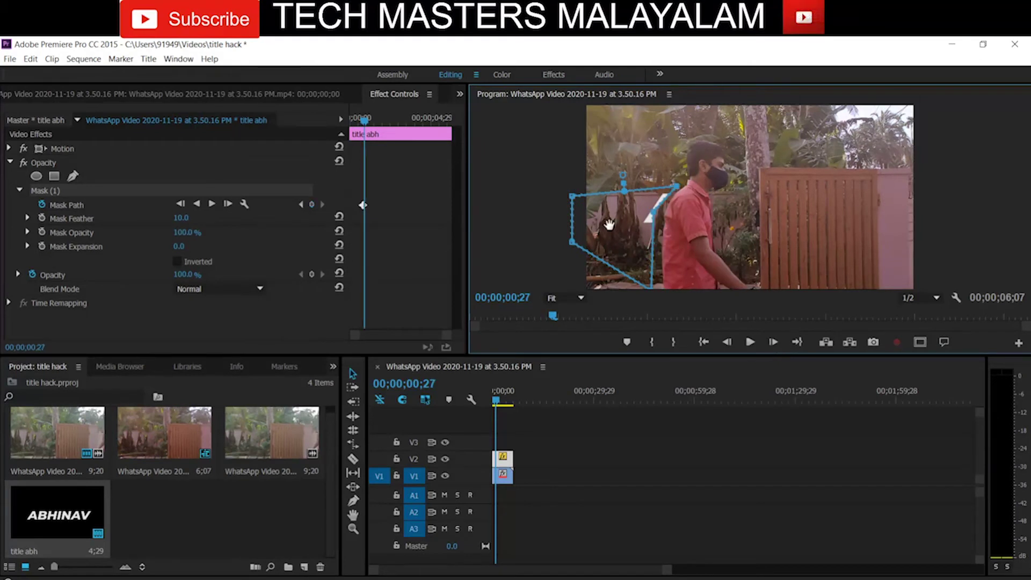
{"action": "left_click_drag", "start_coordinate": [608, 224], "coordinate": [616, 224]}
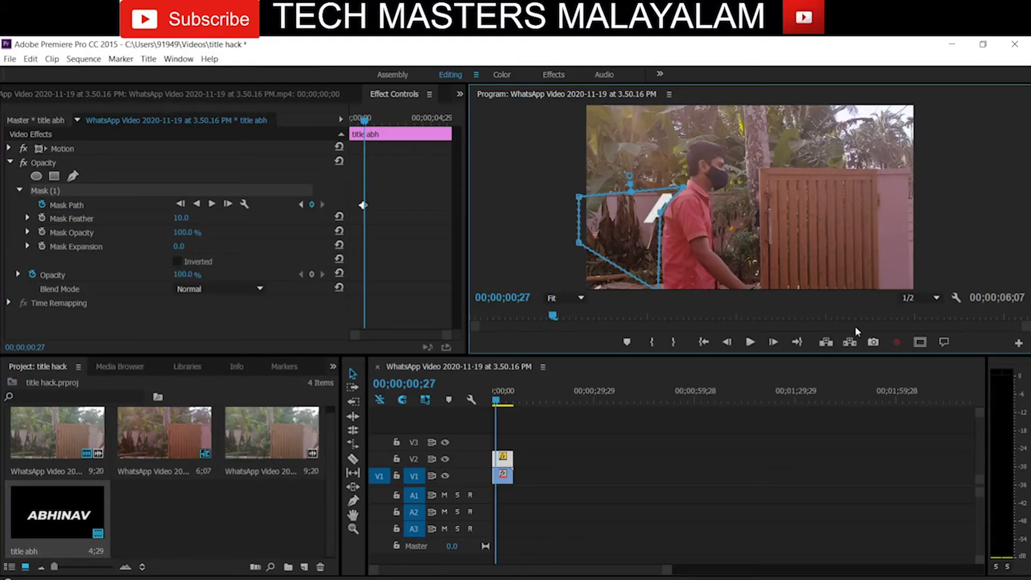
{"action": "left_click", "coordinate": [773, 342]}
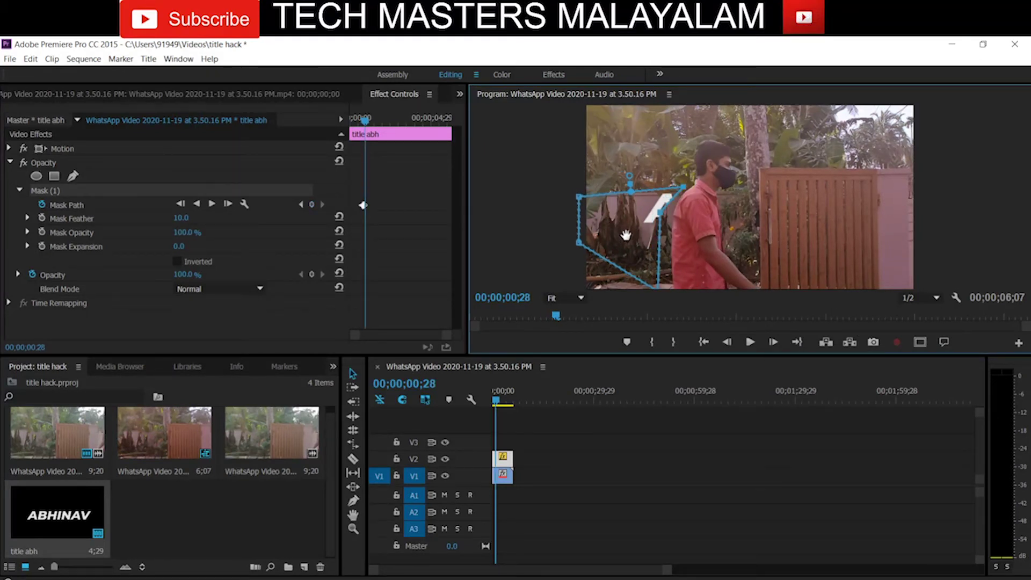
{"action": "left_click_drag", "start_coordinate": [626, 234], "coordinate": [631, 235]}
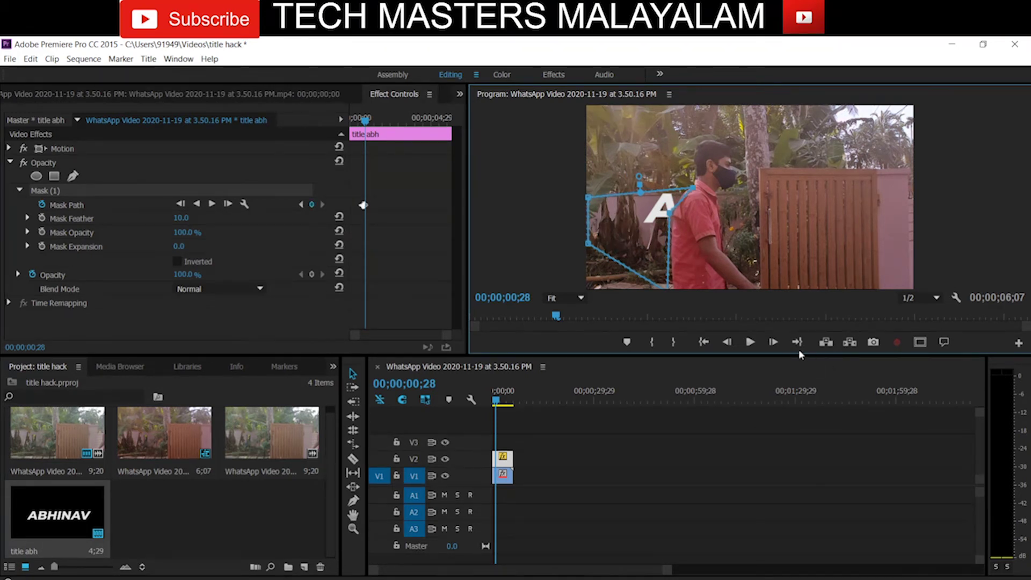
{"action": "left_click", "coordinate": [773, 342]}
{"action": "left_click_drag", "start_coordinate": [629, 239], "coordinate": [637, 240]}
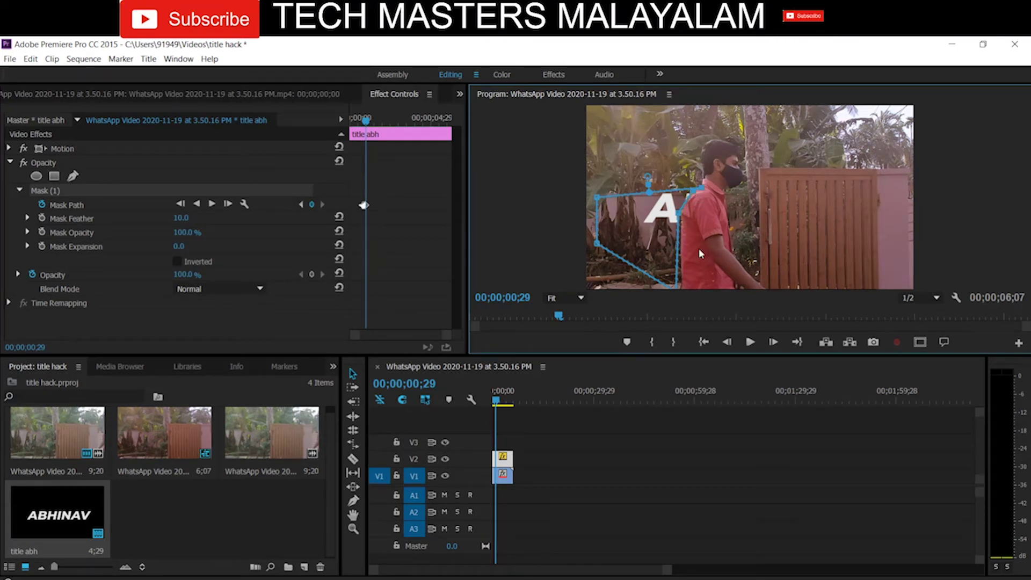
- Keep keyframing the mask rightward, bending its right edge to fit his back, then advance five frames
{"action": "left_click", "coordinate": [773, 342]}
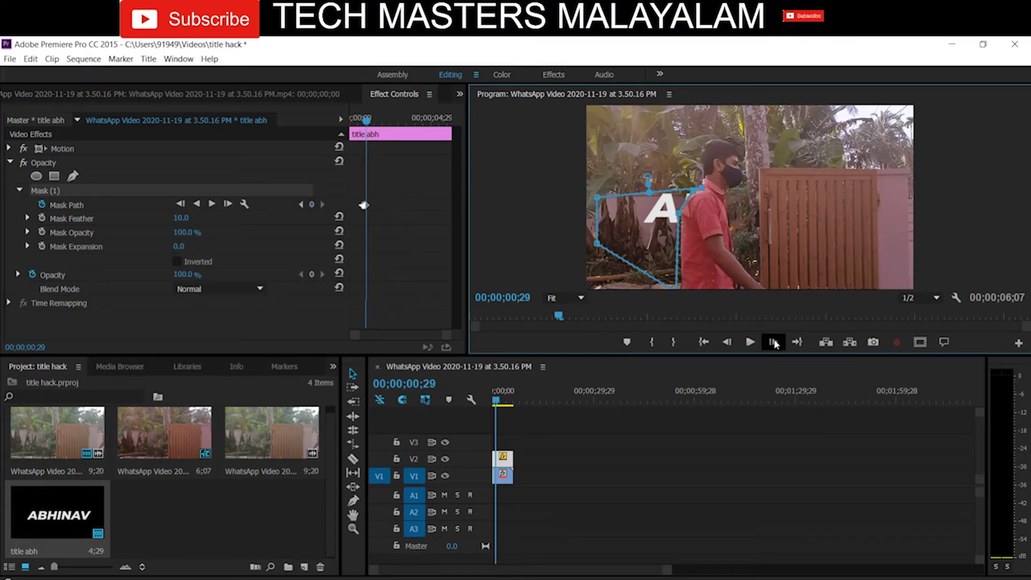
{"action": "left_click_drag", "start_coordinate": [623, 235], "coordinate": [628, 235]}
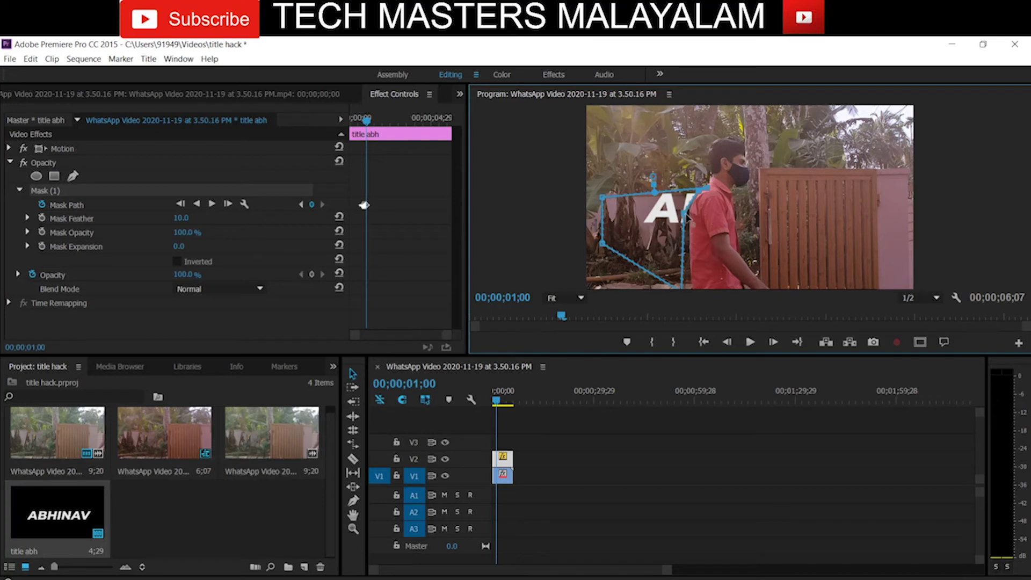
{"action": "left_click_drag", "start_coordinate": [685, 215], "coordinate": [691, 221]}
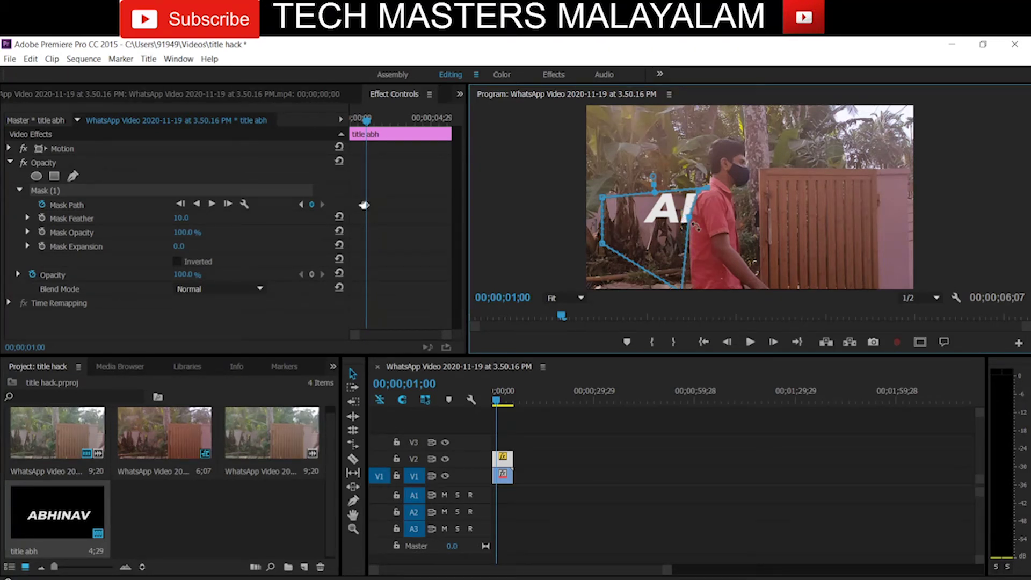
{"action": "left_click", "coordinate": [773, 343]}
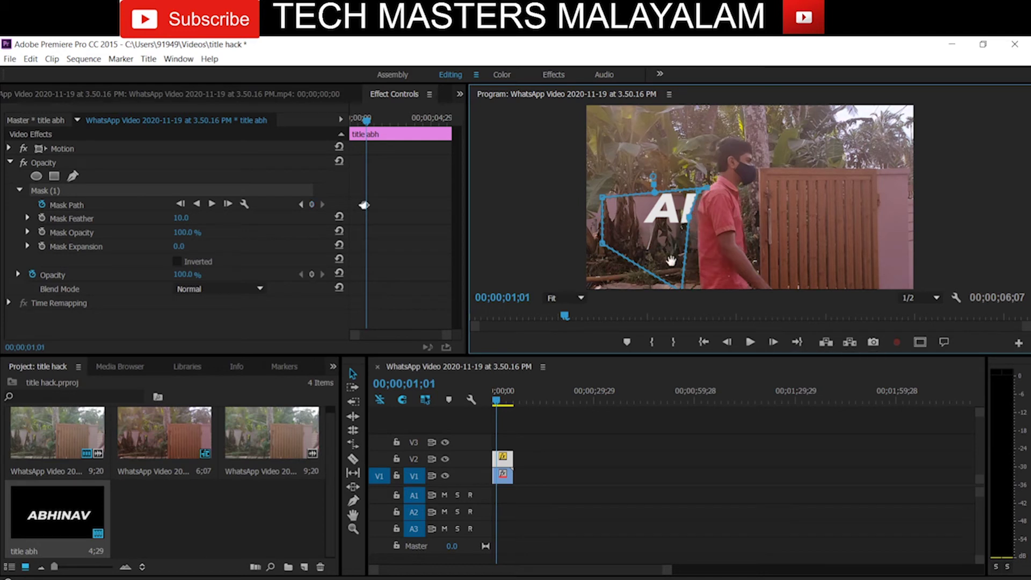
{"action": "left_click_drag", "start_coordinate": [645, 223], "coordinate": [650, 224]}
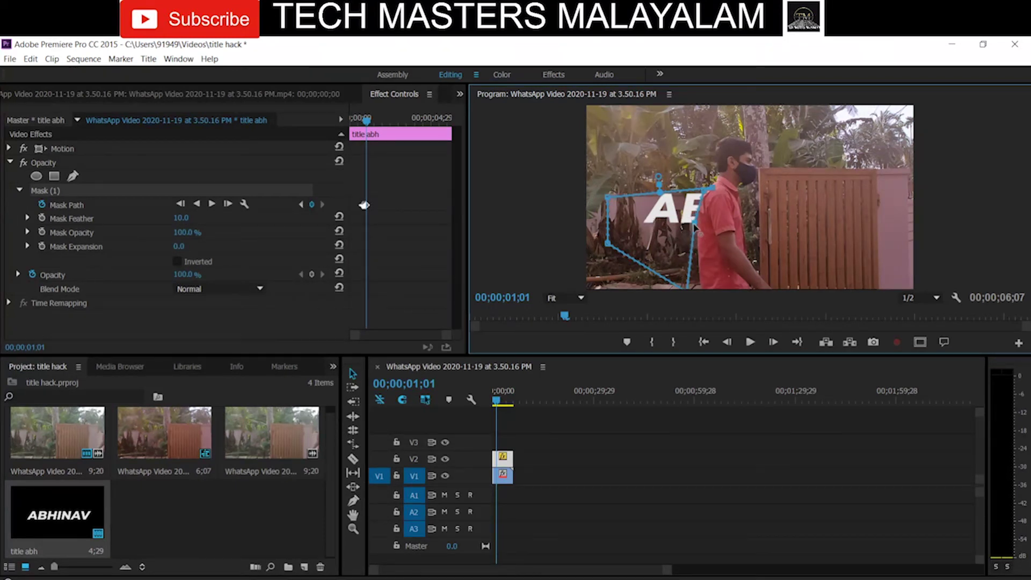
{"action": "left_click", "coordinate": [778, 343]}
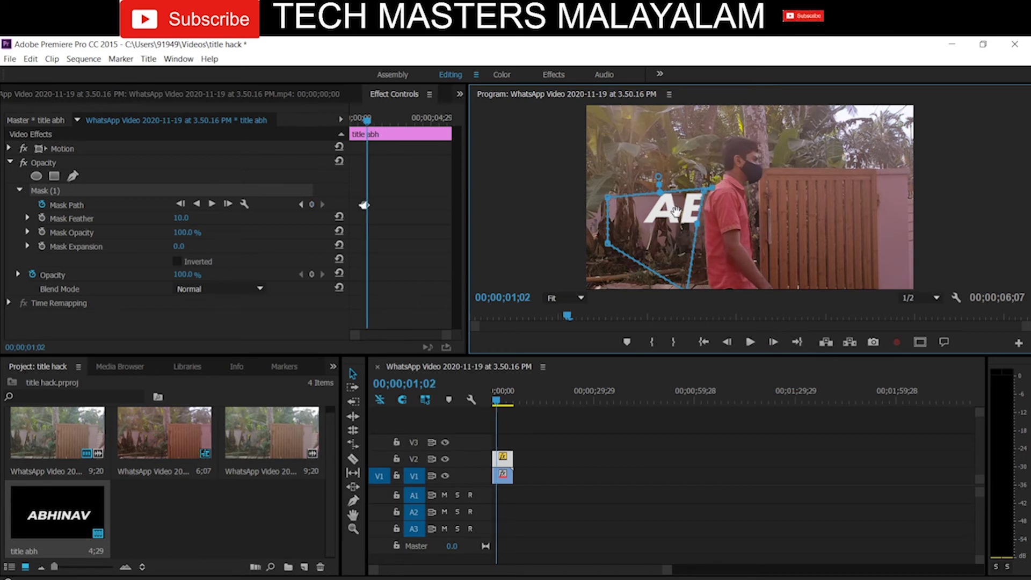
{"action": "left_click_drag", "start_coordinate": [676, 210], "coordinate": [679, 209]}
{"action": "left_click", "coordinate": [773, 342]}
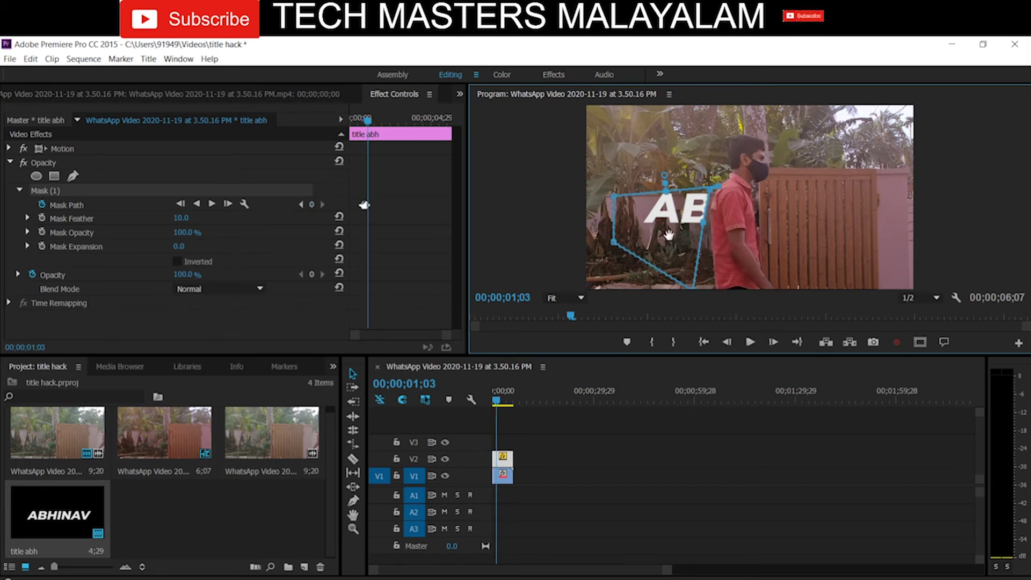
{"action": "left_click", "coordinate": [773, 342]}
{"action": "left_click", "coordinate": [773, 342]}
{"action": "left_click", "coordinate": [773, 342]}
{"action": "left_click", "coordinate": [773, 342]}
- Widen the mask frame by frame to reveal ABH, ABHI, ABHIN, then ABHINA
{"action": "left_click", "coordinate": [773, 342]}
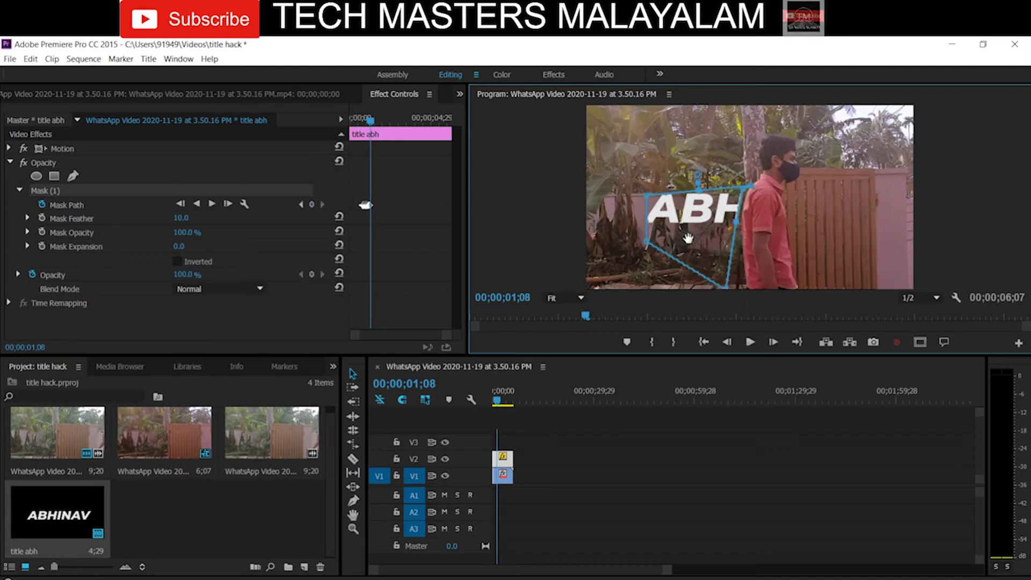
{"action": "mouse_move", "coordinate": [730, 220]}
{"action": "left_mouse_down"}
{"action": "mouse_move", "coordinate": [748, 189]}
{"action": "mouse_move", "coordinate": [753, 227]}
{"action": "mouse_move", "coordinate": [769, 188]}
{"action": "left_mouse_up"}
{"action": "key", "text": "Right"}
{"action": "key", "text": "Right"}
{"action": "key", "text": "Right"}
{"action": "key", "text": "Right"}
{"action": "left_click_drag", "start_coordinate": [753, 227], "coordinate": [780, 240]}
{"action": "left_click", "coordinate": [773, 342]}
{"action": "key", "text": "Right"}
{"action": "key", "text": "Right"}
{"action": "mouse_move", "coordinate": [769, 188]}
{"action": "left_mouse_down"}
{"action": "mouse_move", "coordinate": [793, 187]}
{"action": "mouse_move", "coordinate": [793, 233]}
{"action": "mouse_move", "coordinate": [813, 188]}
{"action": "mouse_move", "coordinate": [814, 229]}
{"action": "left_mouse_up"}
{"action": "left_click", "coordinate": [773, 342]}
{"action": "left_click", "coordinate": [773, 341]}
{"action": "key", "text": "Right"}
{"action": "key", "text": "Right"}
{"action": "key", "text": "Right"}
{"action": "key", "text": "Right"}
{"action": "left_click_drag", "start_coordinate": [814, 189], "coordinate": [848, 192]}
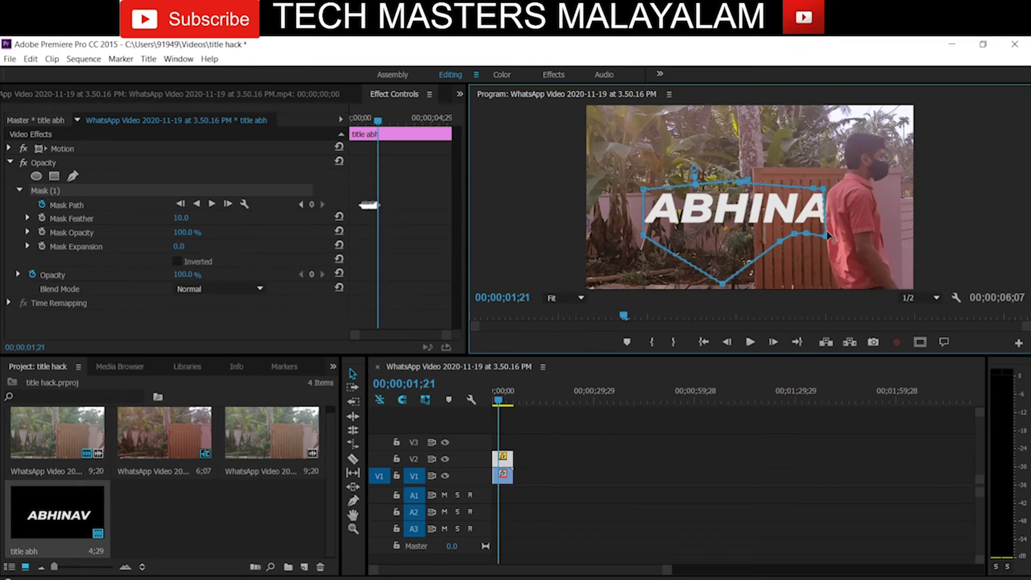
- Bend the mask's right edge outward to reveal the V, adding and raising a point beside it
{"action": "left_click", "coordinate": [773, 342]}
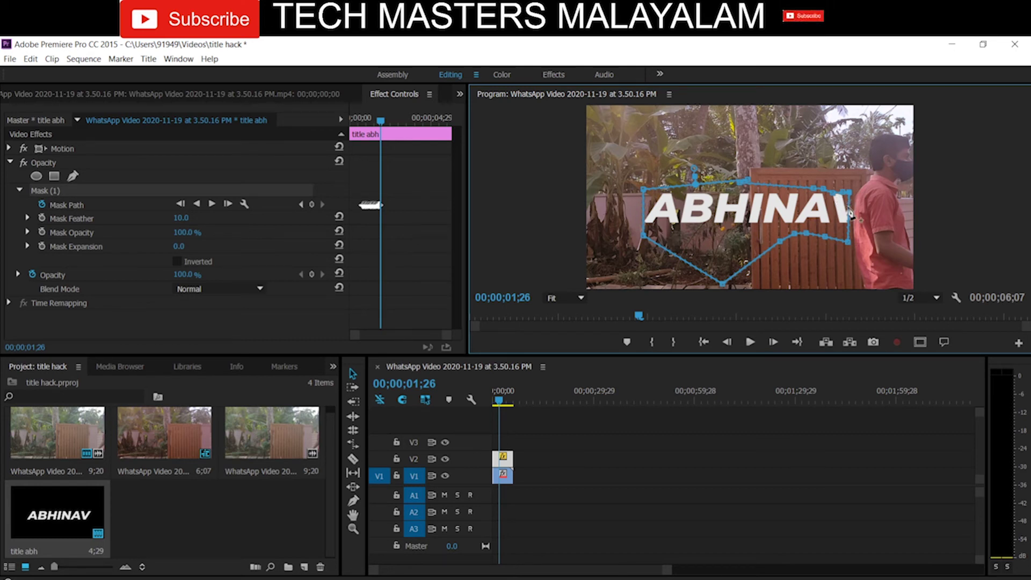
{"action": "left_click_drag", "start_coordinate": [848, 200], "coordinate": [853, 197]}
{"action": "left_click", "coordinate": [773, 342]}
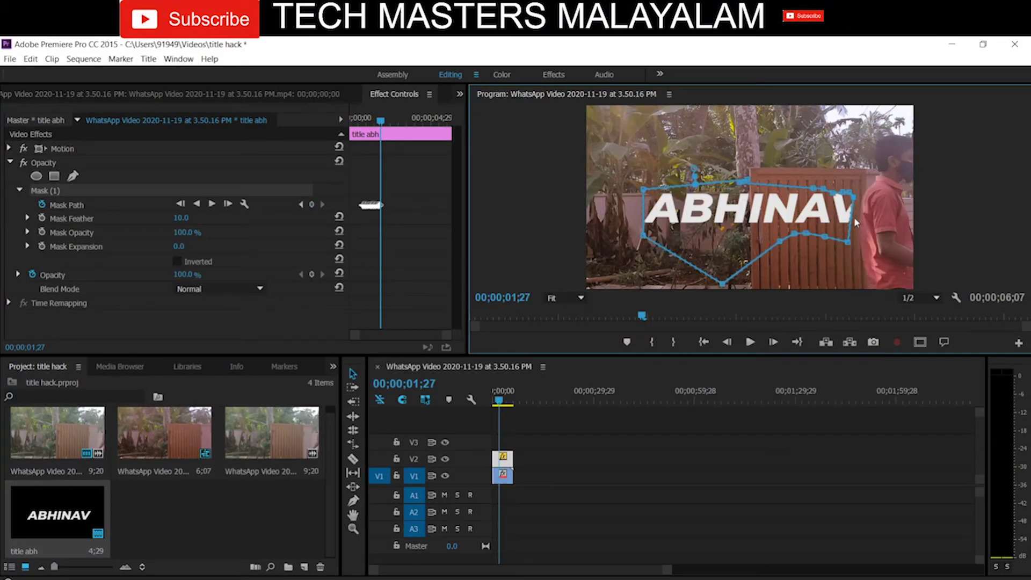
{"action": "left_click_drag", "start_coordinate": [853, 215], "coordinate": [859, 206]}
{"action": "left_click_drag", "start_coordinate": [859, 204], "coordinate": [864, 189]}
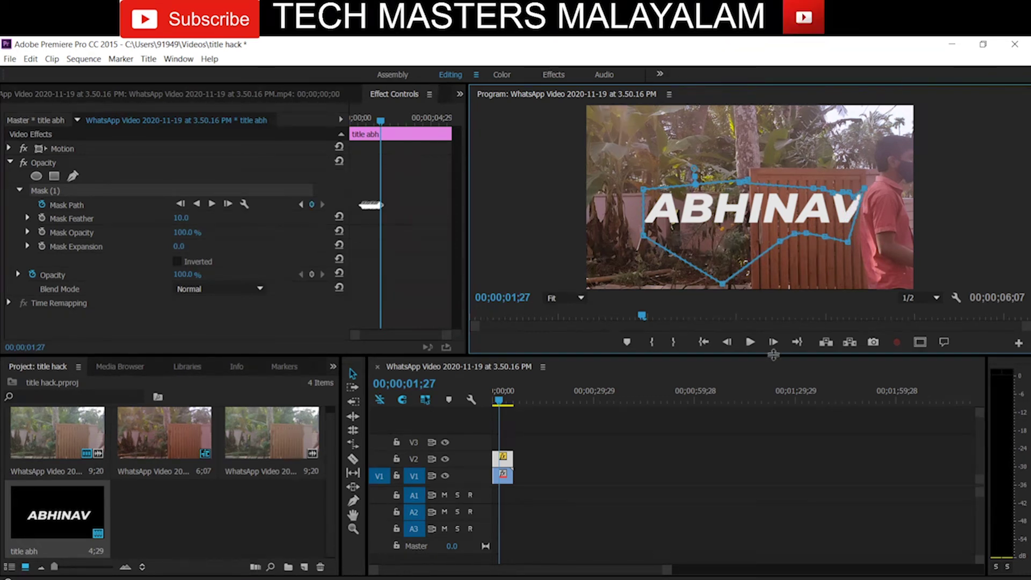
{"action": "right_click", "coordinate": [857, 199]}
{"action": "left_click", "coordinate": [845, 173]}
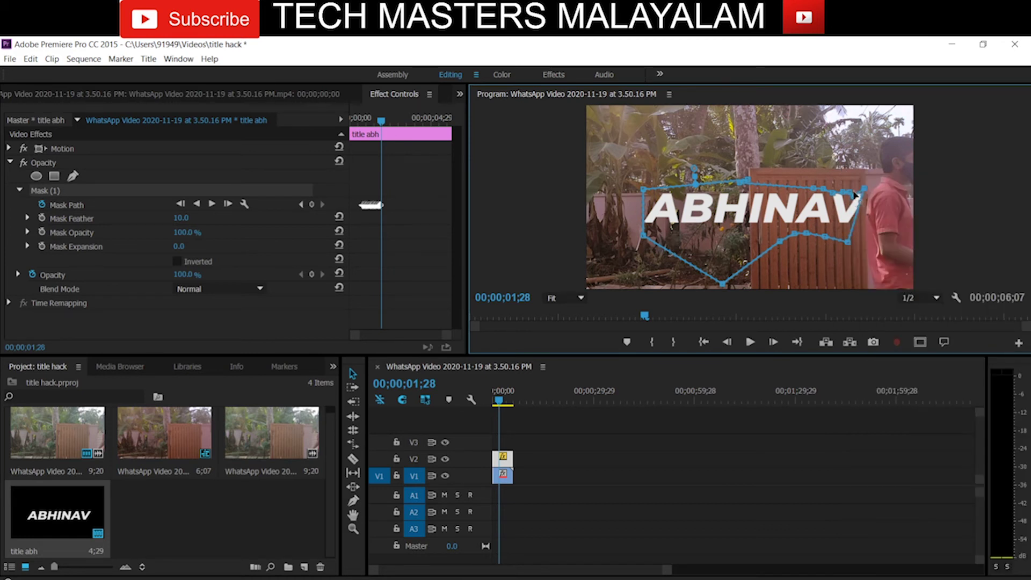
- On the next frame, reshape and reposition the mask to reveal the full ABHINAV, then deselect
{"action": "left_click", "coordinate": [773, 342]}
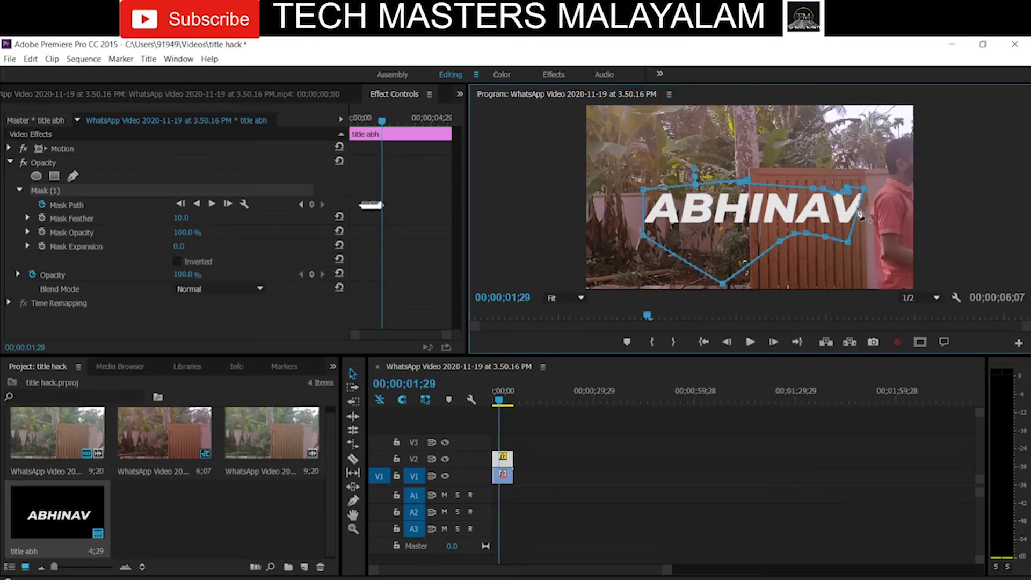
{"action": "left_click_drag", "start_coordinate": [859, 212], "coordinate": [866, 216]}
{"action": "left_click_drag", "start_coordinate": [865, 216], "coordinate": [854, 200]}
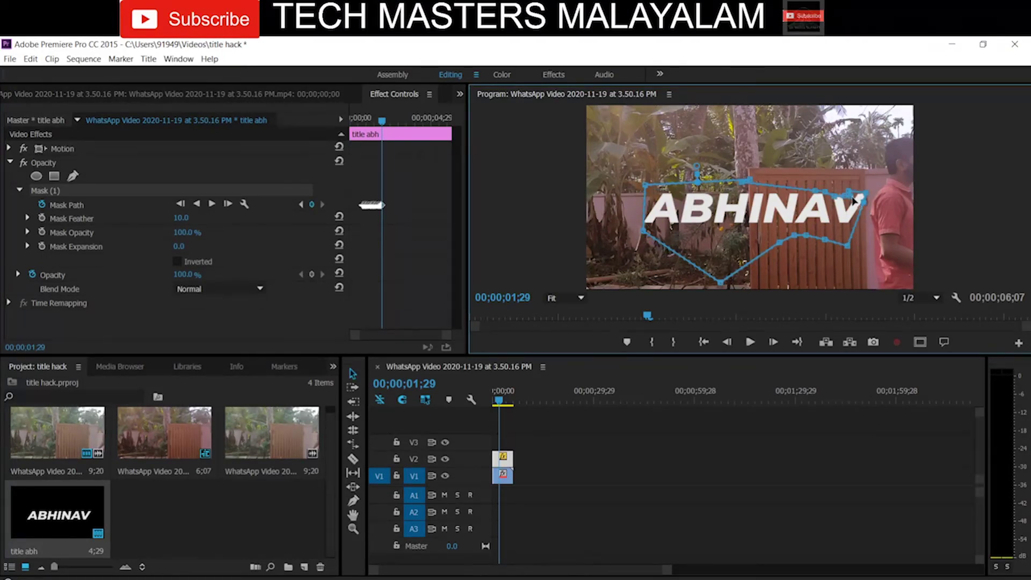
{"action": "left_click_drag", "start_coordinate": [848, 191], "coordinate": [844, 177]}
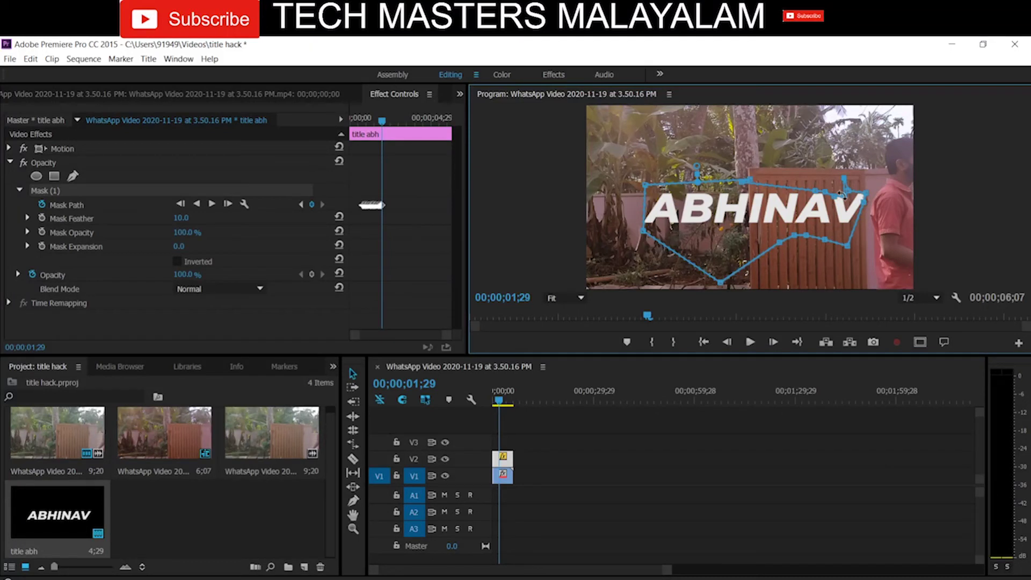
{"action": "left_click_drag", "start_coordinate": [841, 196], "coordinate": [878, 205]}
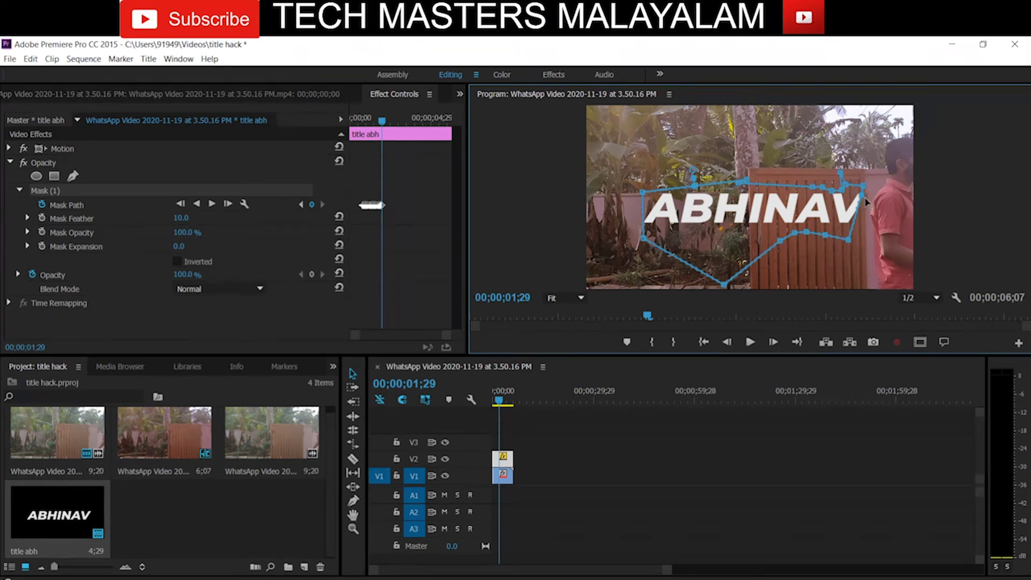
{"action": "left_click_drag", "start_coordinate": [866, 201], "coordinate": [875, 199]}
{"action": "left_click", "coordinate": [688, 507]}
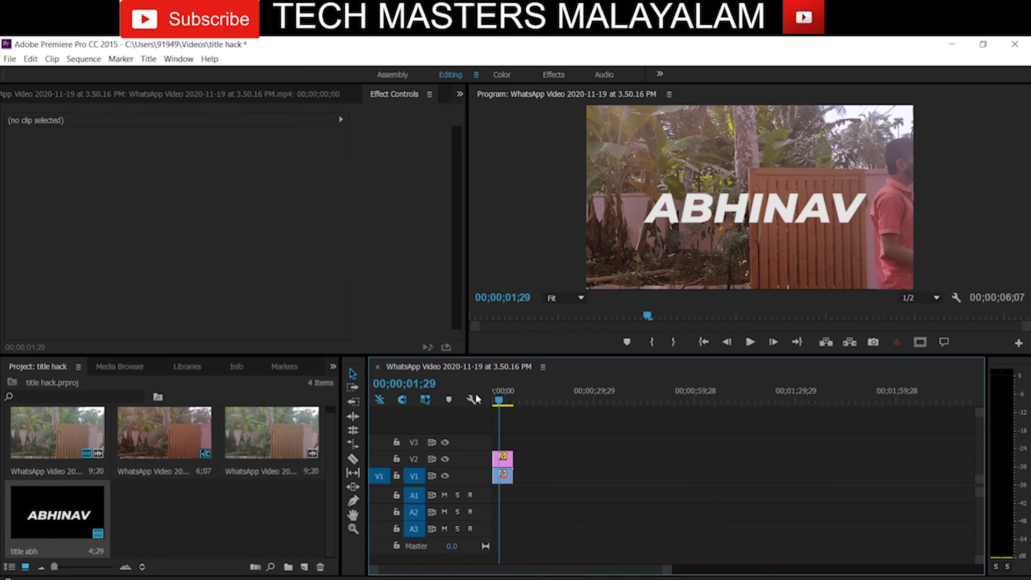
{"action": "left_click_drag", "start_coordinate": [496, 407], "coordinate": [478, 397]}
{"action": "key", "text": "space"}
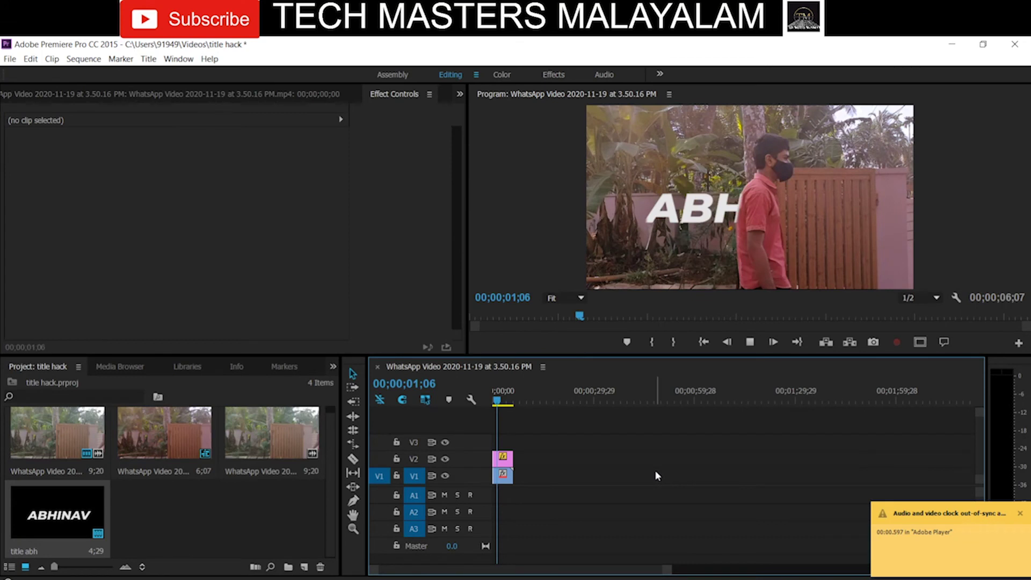
{"action": "key", "text": "space"}
{"action": "left_click_drag", "start_coordinate": [497, 400], "coordinate": [471, 402]}
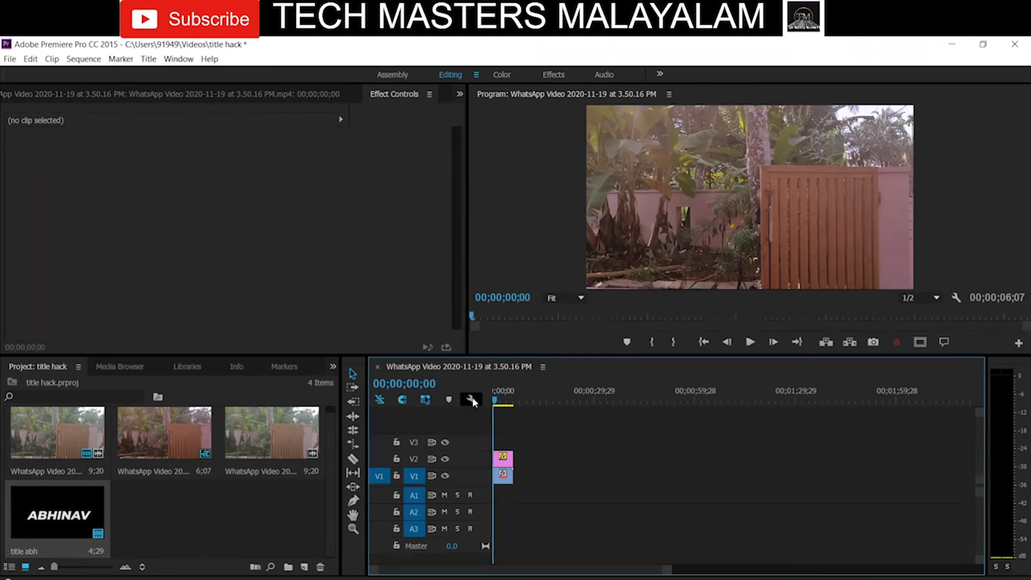
{"action": "key", "text": "space"}
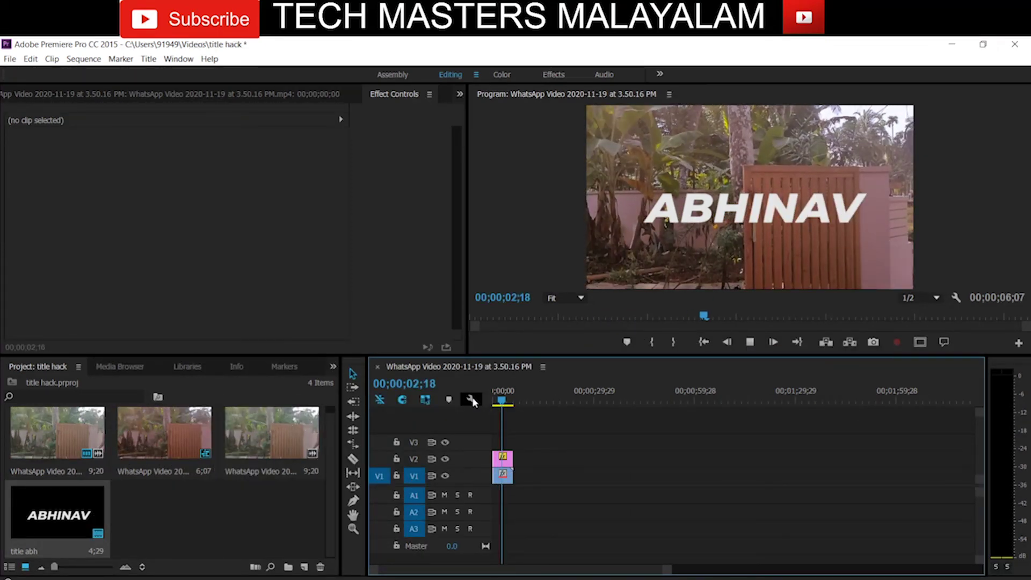
{"action": "key", "text": "space"}
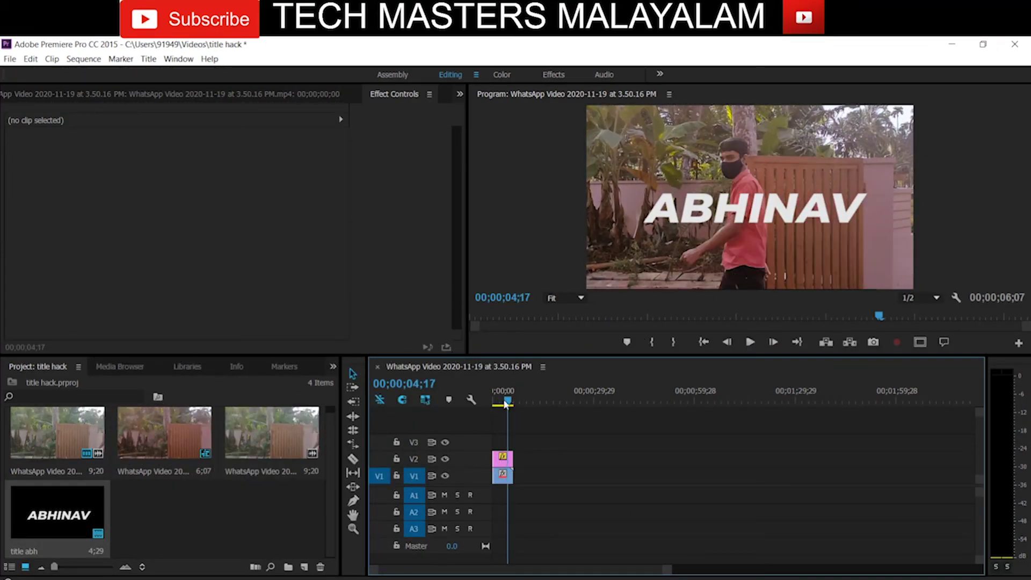
{"action": "left_click", "coordinate": [501, 401]}
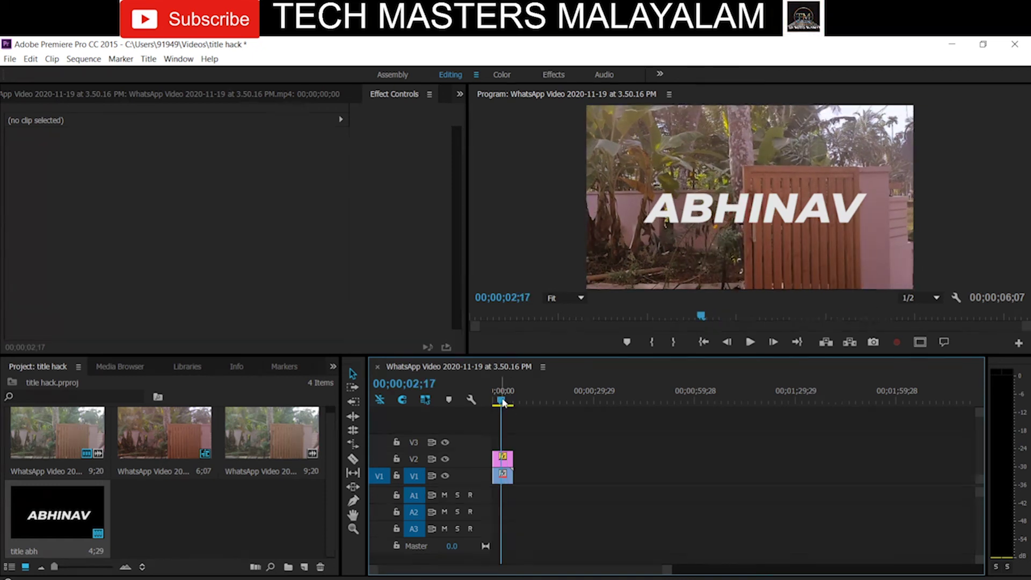
{"action": "left_click_drag", "start_coordinate": [503, 401], "coordinate": [504, 402]}
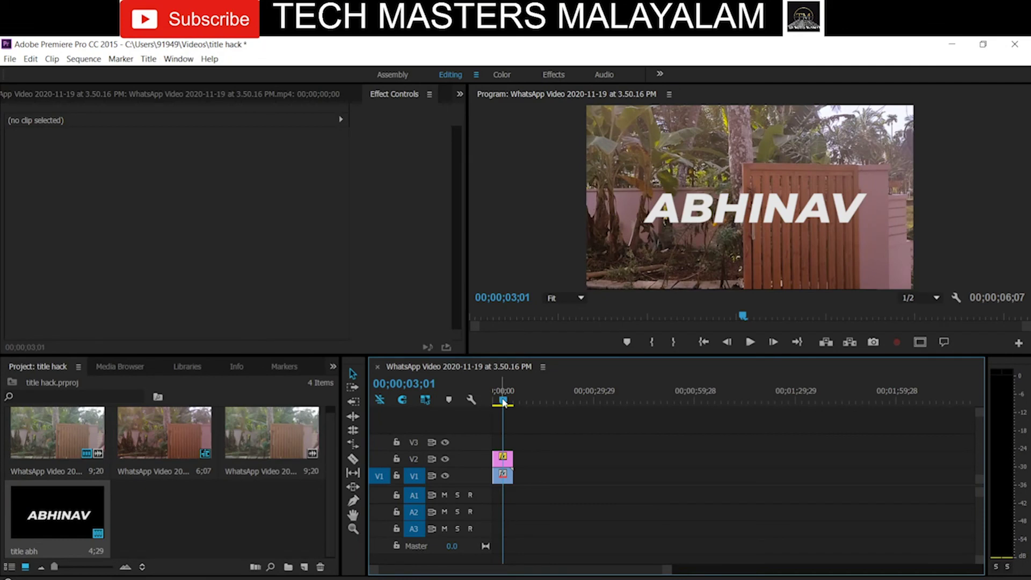
{"action": "left_click_drag", "start_coordinate": [503, 402], "coordinate": [468, 402]}
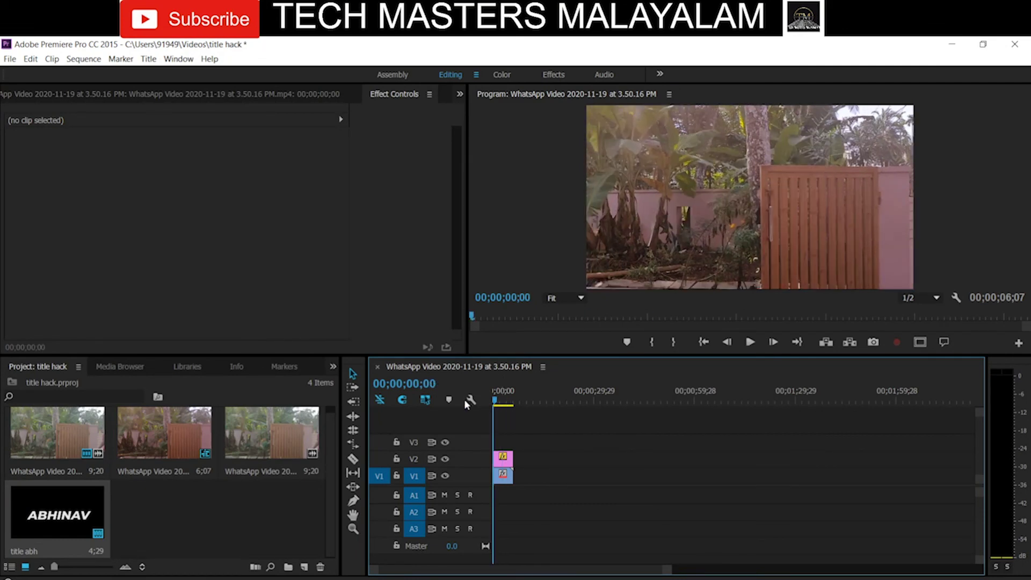
{"action": "key", "text": "grave"}
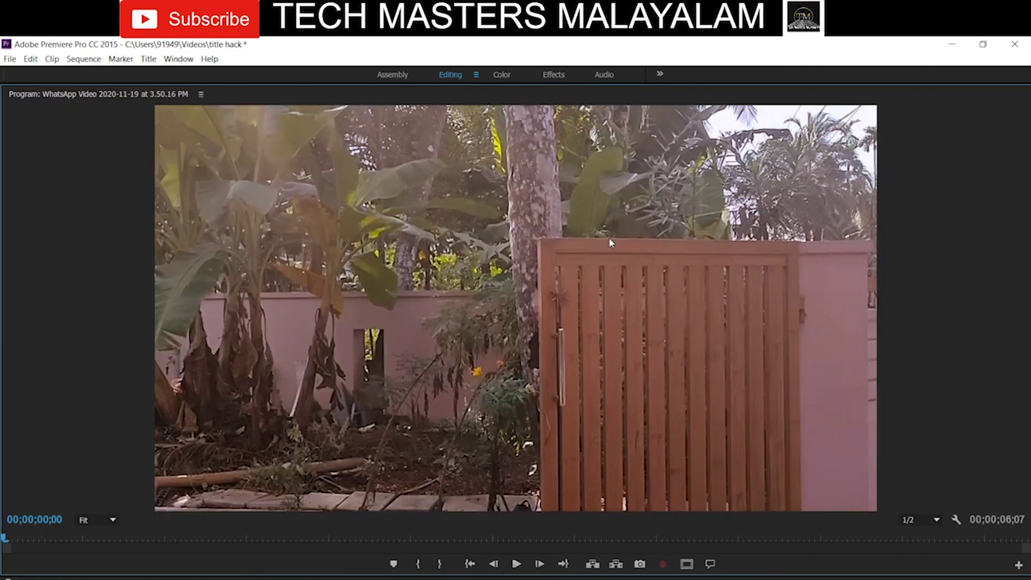
{"action": "key", "text": "space"}
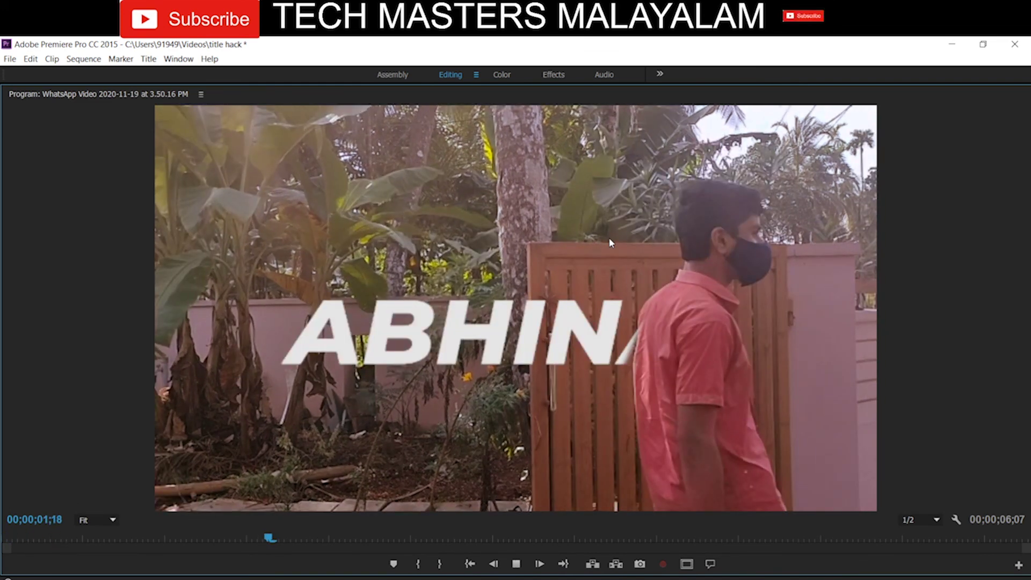
{"action": "key", "text": "space"}
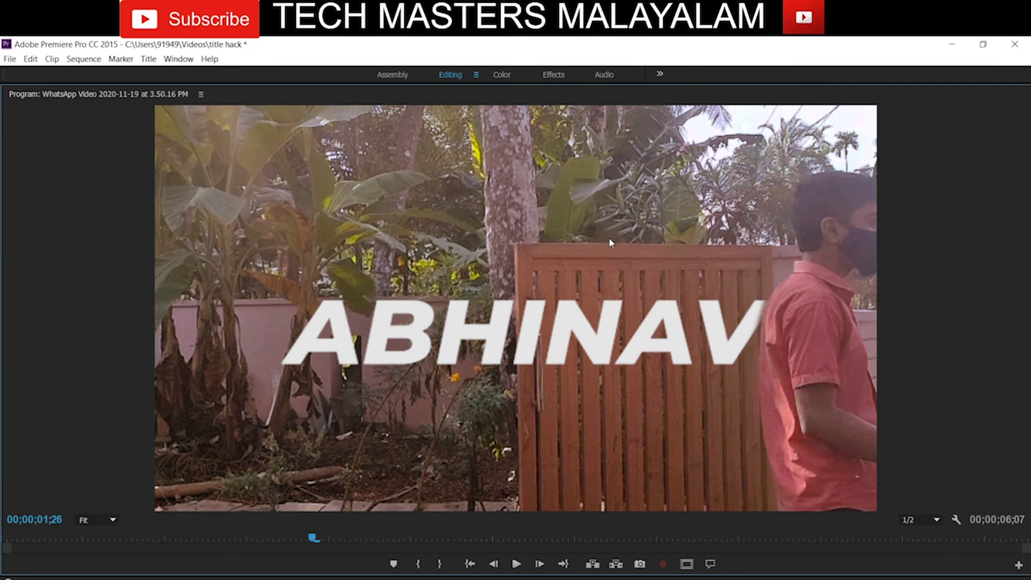
{"action": "key", "text": "Up"}
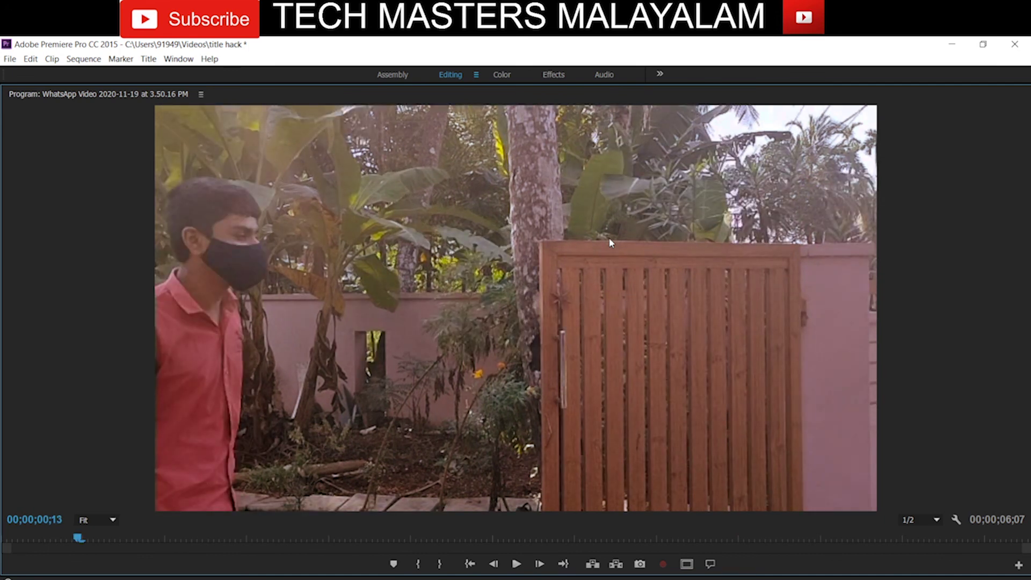
{"action": "key", "text": "Down"}
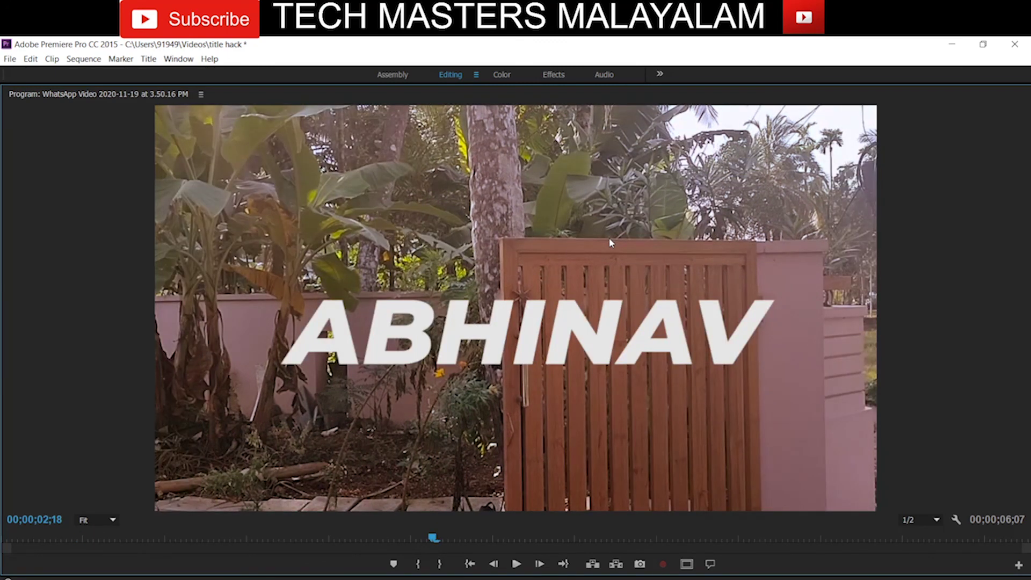
{"action": "key", "text": "grave"}
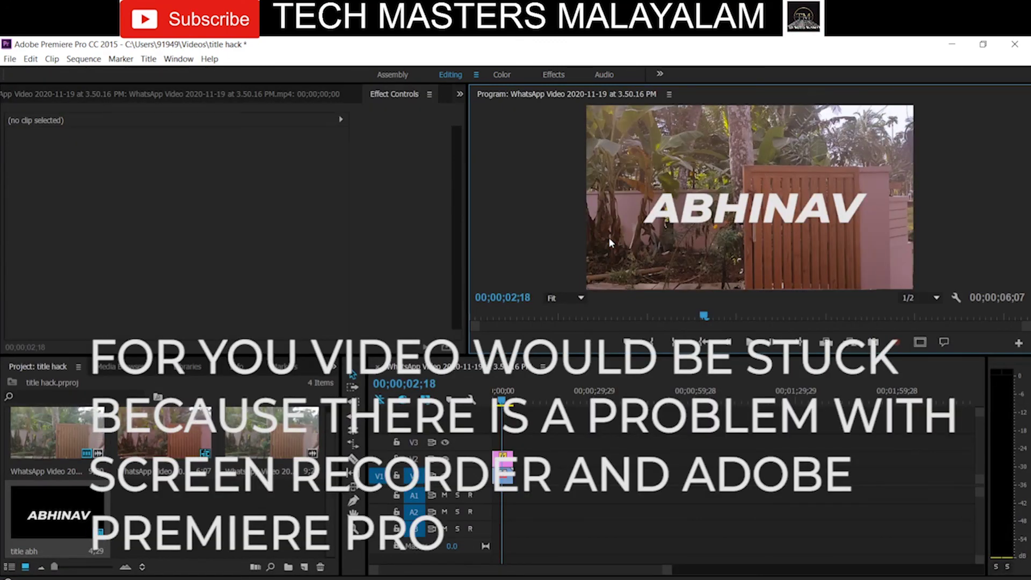